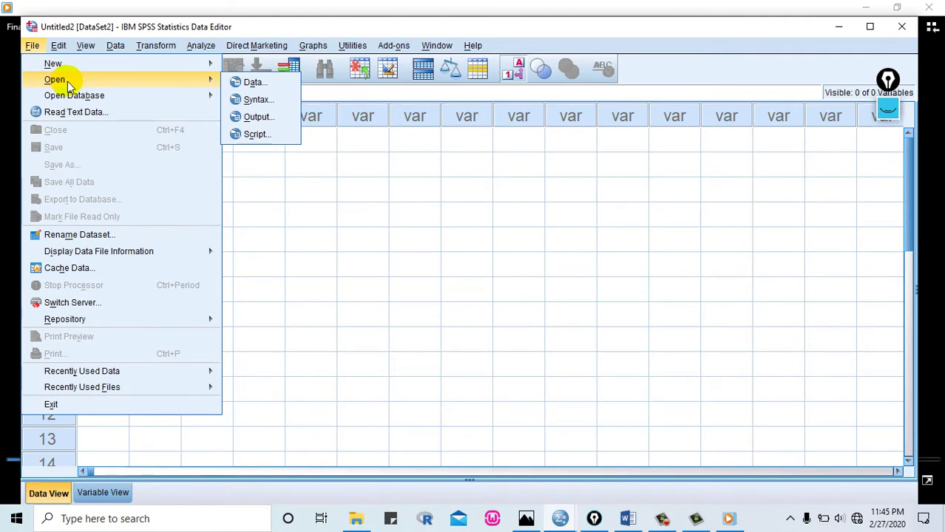
# Start opening a data file and browse to Local Disk (C:)
pyautogui.click(238, 86)
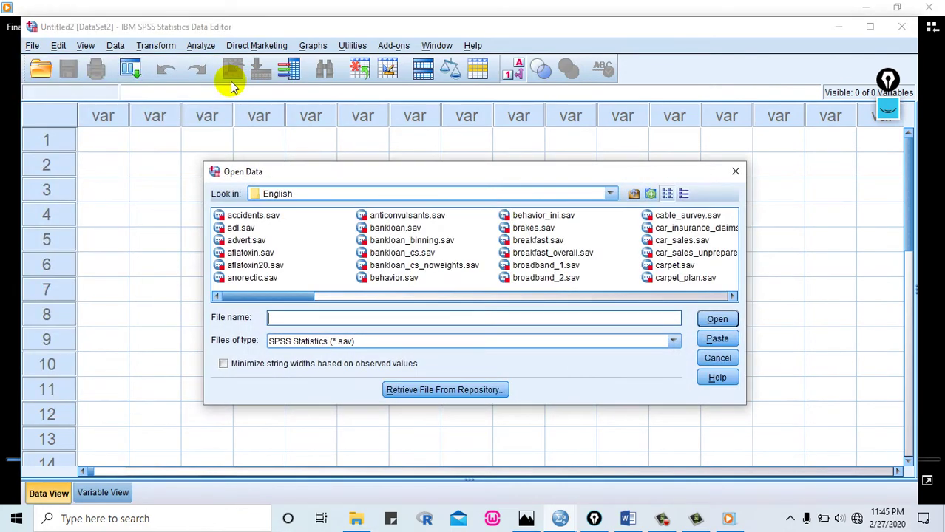
pyautogui.click(607, 193)
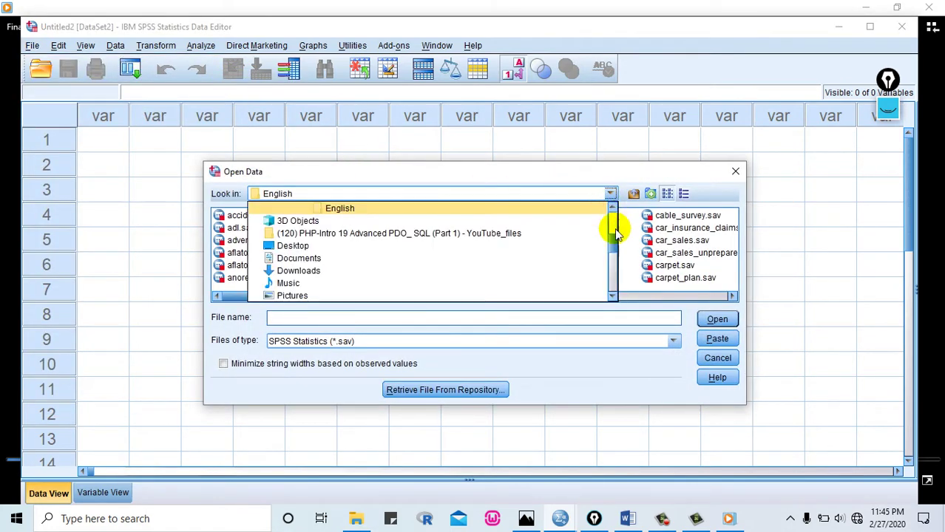
pyautogui.moveTo(612, 247); pyautogui.dragTo(611, 210)
pyautogui.click(325, 234)
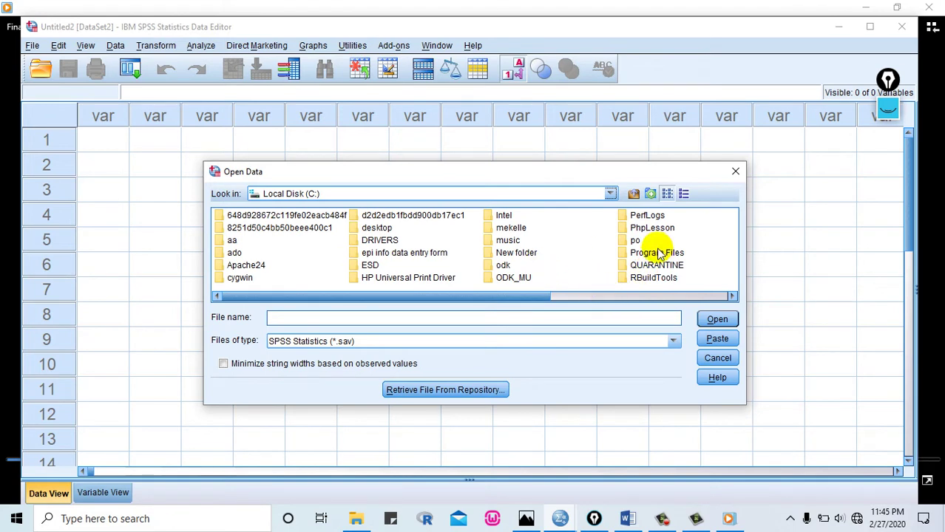
pyautogui.click(309, 196)
pyautogui.click(296, 232)
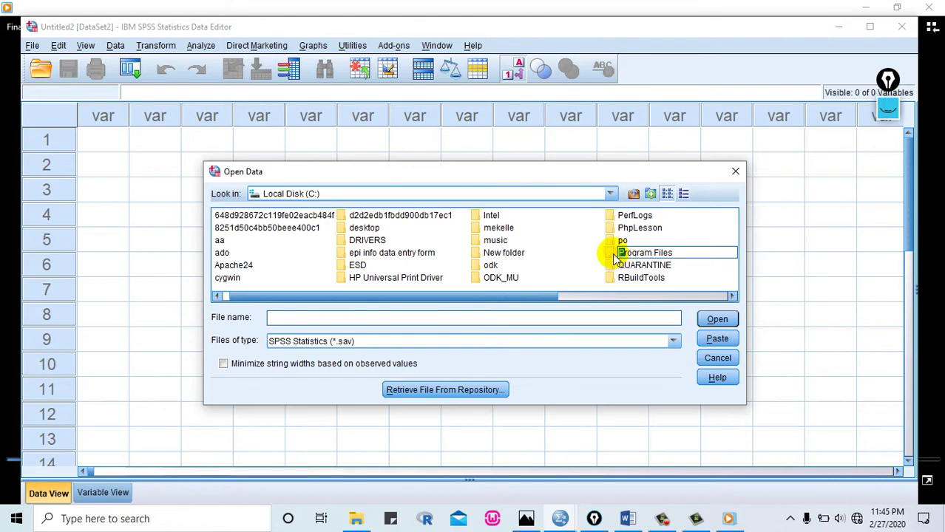
pyautogui.doubleClick(626, 255)
pyautogui.click(485, 229)
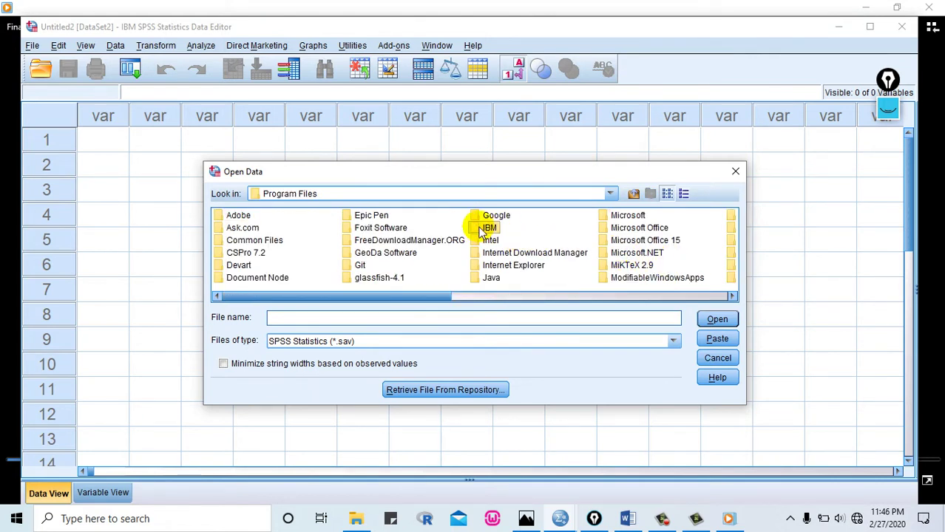
pyautogui.click(633, 195)
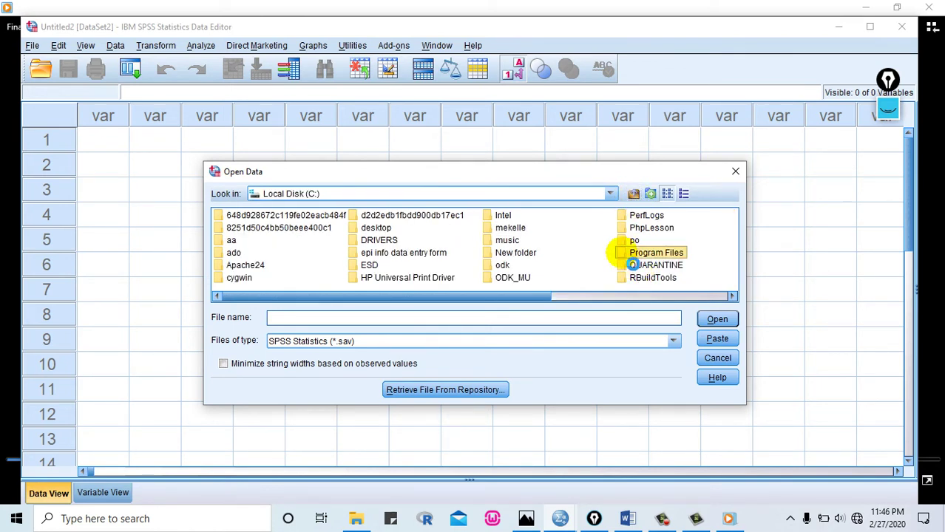
# Browse from Program Files through IBM, SPSS, Statistics, 20 and Samples to the English sample data folder
pyautogui.doubleClick(626, 255)
pyautogui.click(481, 229)
pyautogui.doubleClick(482, 229)
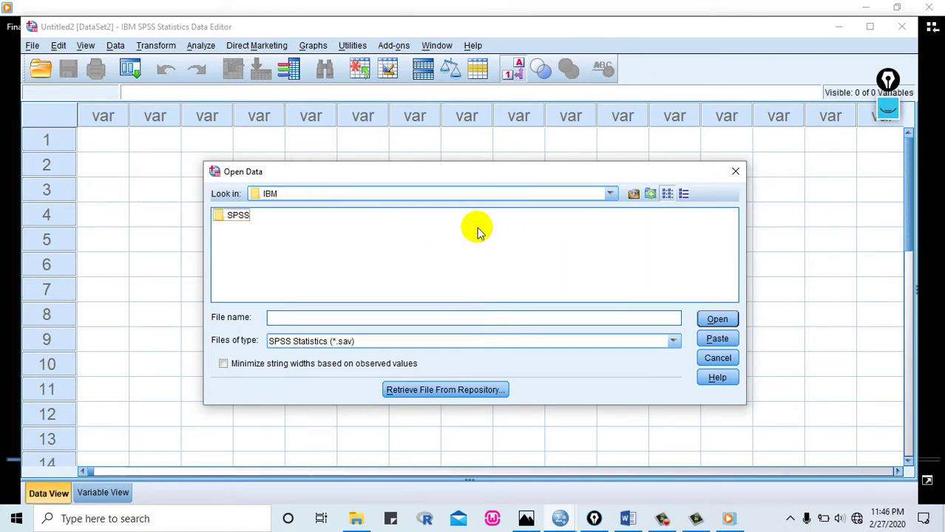
pyautogui.doubleClick(222, 217)
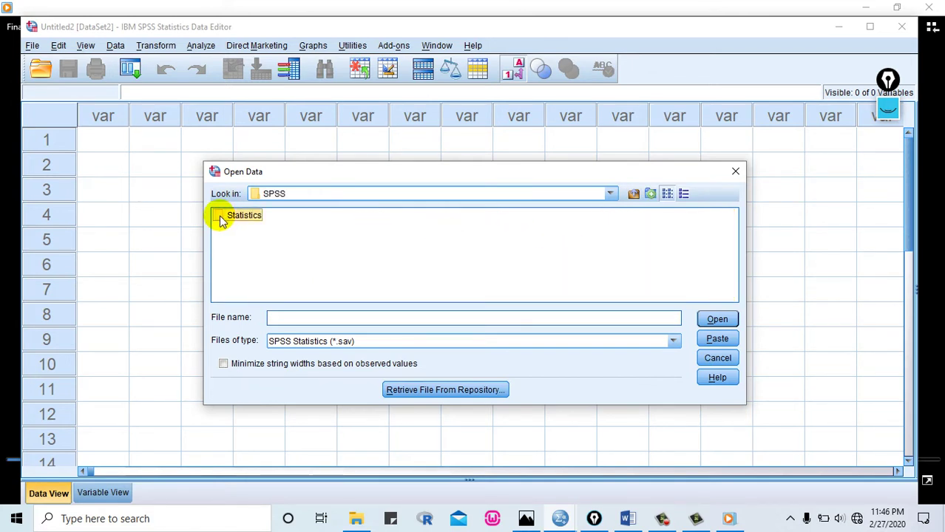
pyautogui.doubleClick(223, 217)
pyautogui.doubleClick(230, 225)
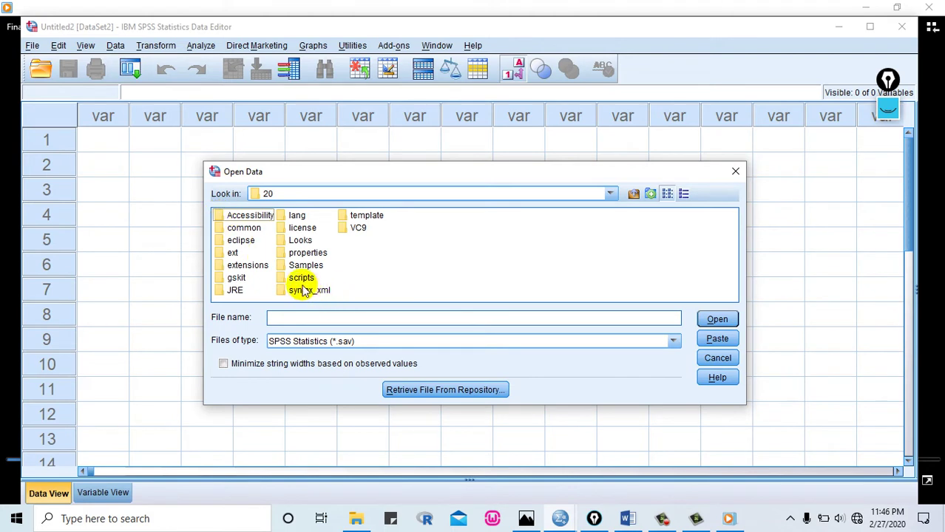
pyautogui.doubleClick(289, 267)
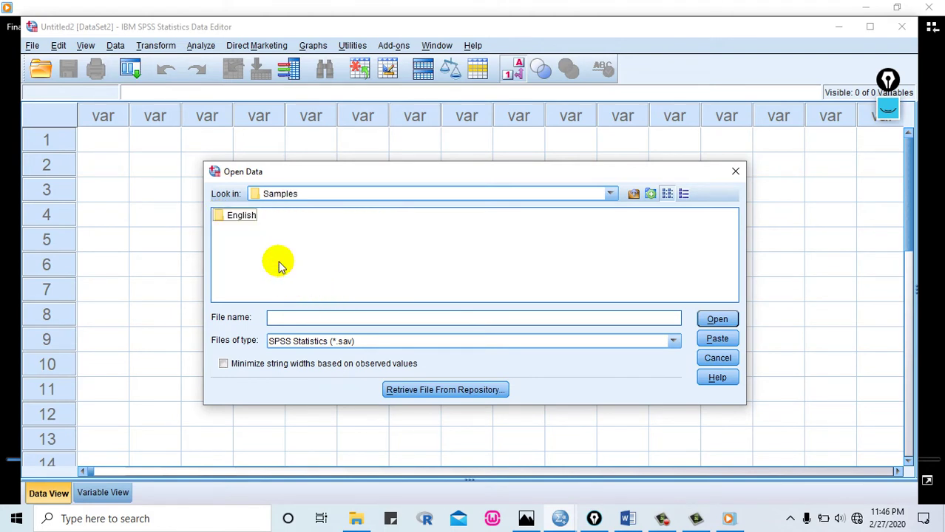
pyautogui.doubleClick(237, 222)
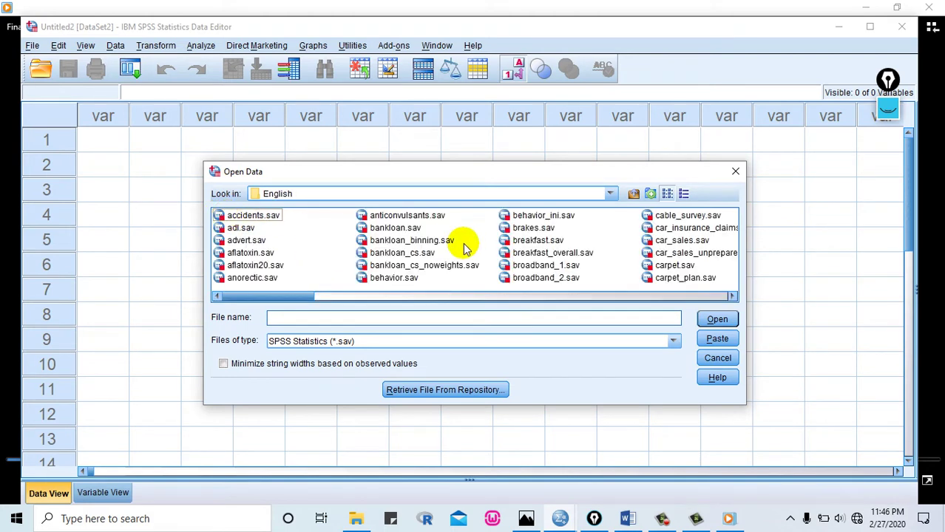
# Open the Employee data.sav sample file from the English folder
pyautogui.click(526, 242)
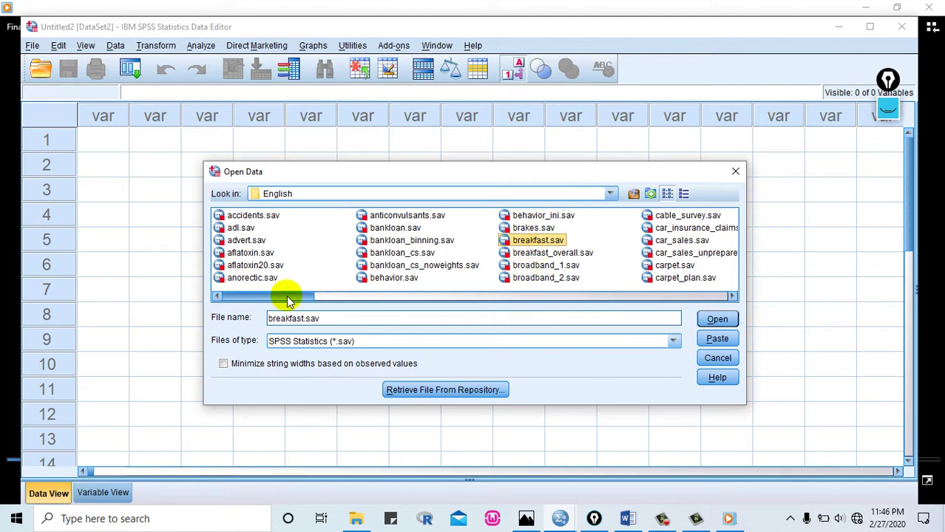
pyautogui.moveTo(287, 296); pyautogui.dragTo(467, 296)
pyautogui.click(515, 255)
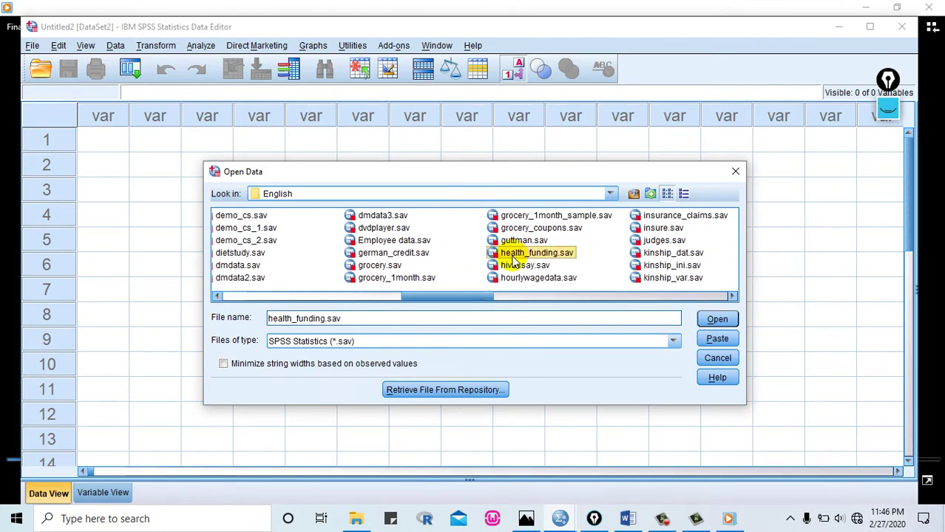
pyautogui.press('e')
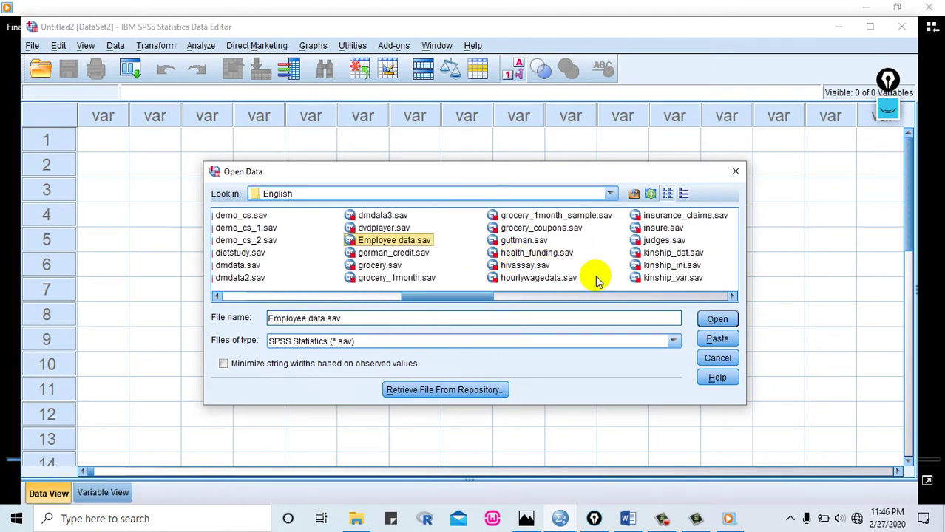
pyautogui.click(717, 320)
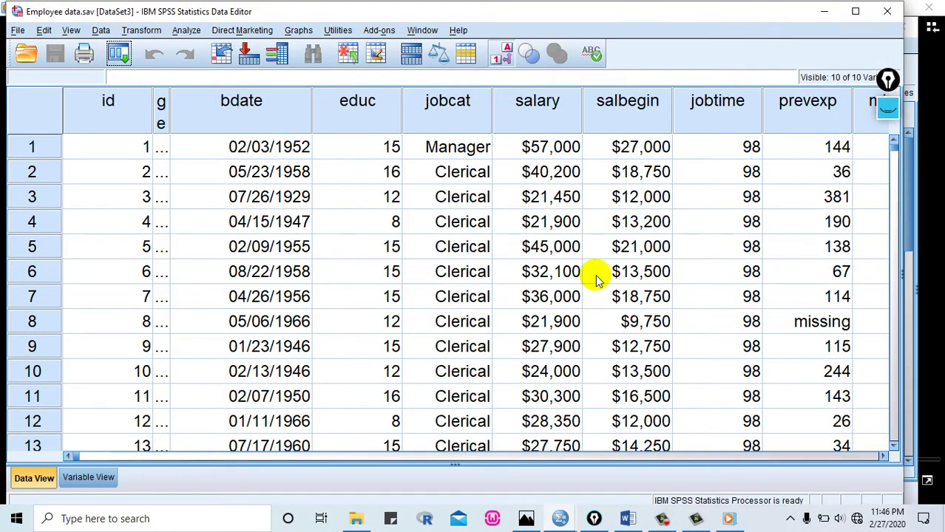
# Widen the gender column in the data grid and select the id cell of the last case
pyautogui.moveTo(172, 107); pyautogui.dragTo(202, 107)
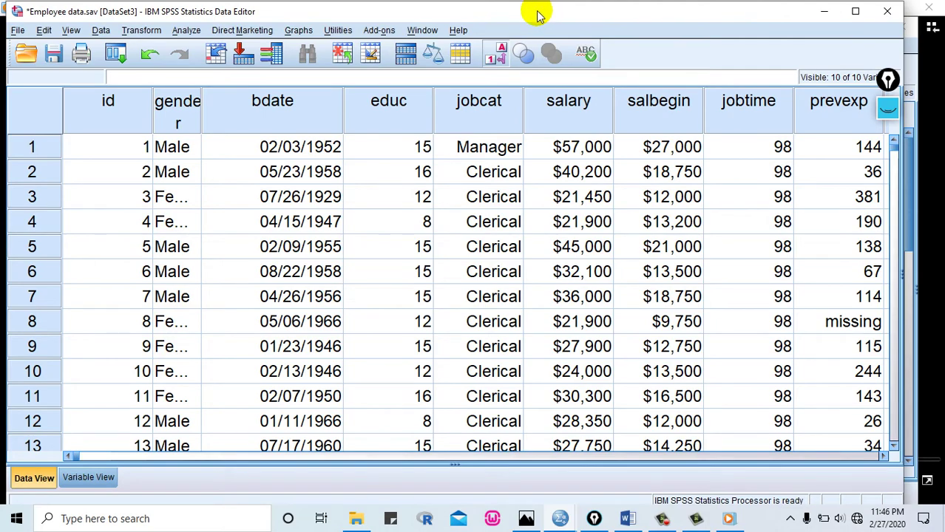
pyautogui.moveTo(537, 15); pyautogui.dragTo(547, 31)
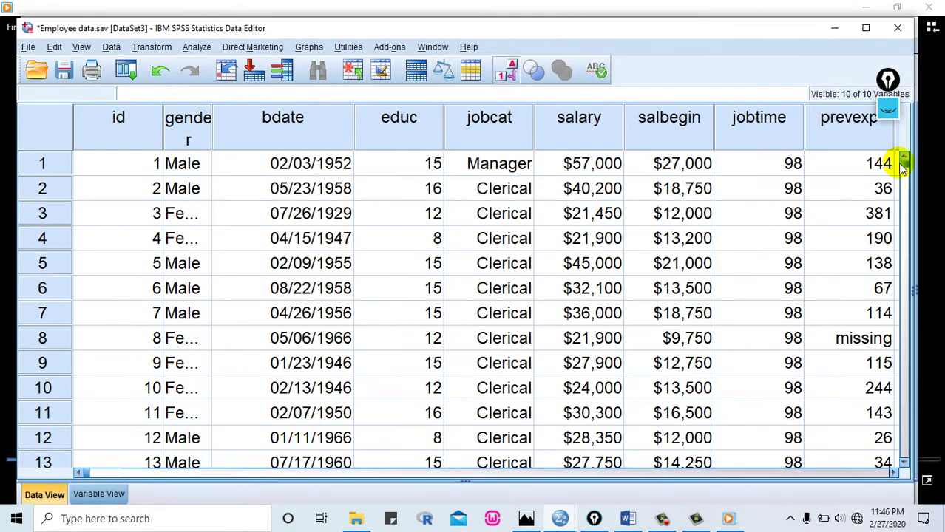
pyautogui.moveTo(902, 164); pyautogui.dragTo(843, 422)
pyautogui.click(136, 353)
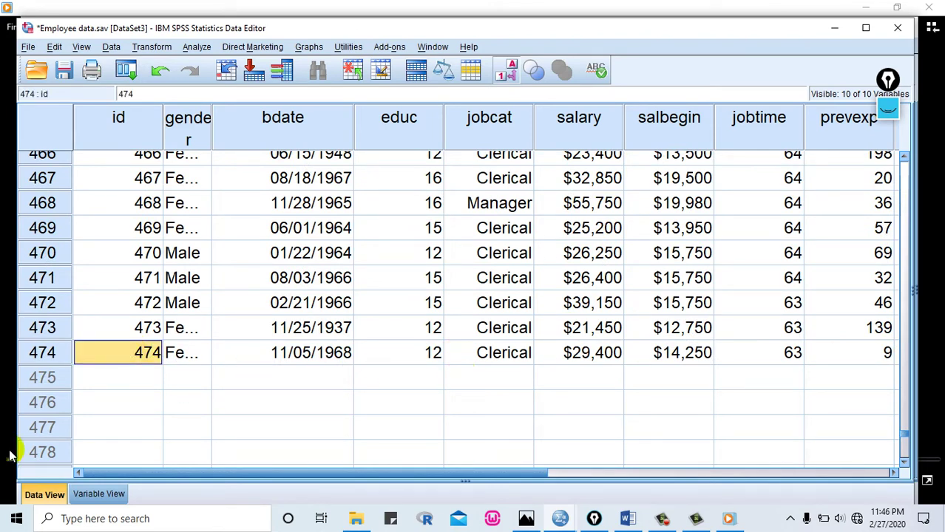
# Show the variable definitions of the dataset and look over the rows from id to minority
pyautogui.click(103, 494)
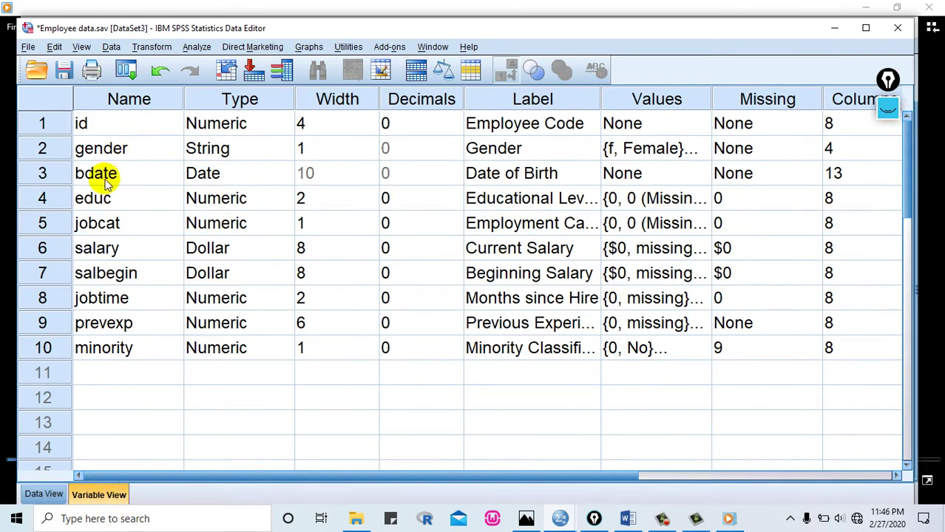
pyautogui.click(38, 123)
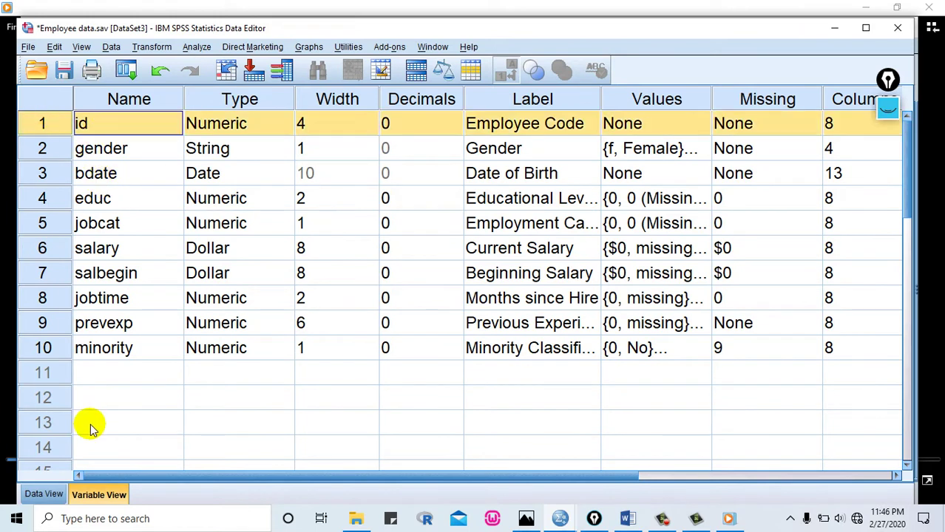
pyautogui.click(45, 346)
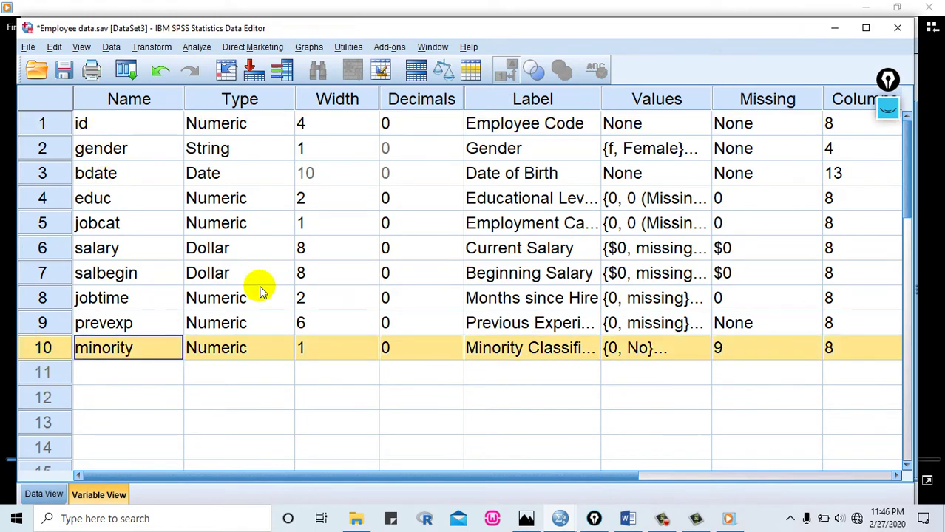
# Examine the labels of the employee variables, including educ, salary, salbegin and jobtime
pyautogui.click(503, 124)
pyautogui.click(509, 149)
pyautogui.click(518, 173)
pyautogui.click(550, 200)
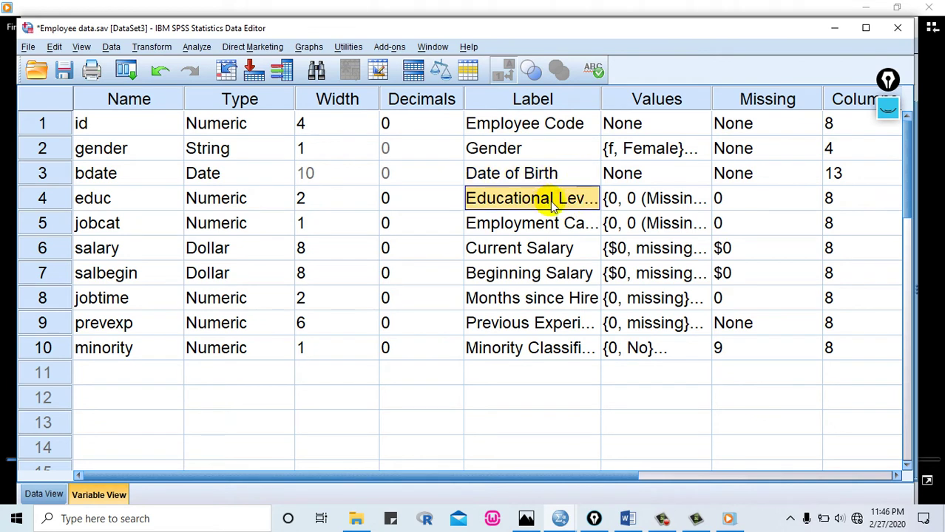
pyautogui.click(99, 251)
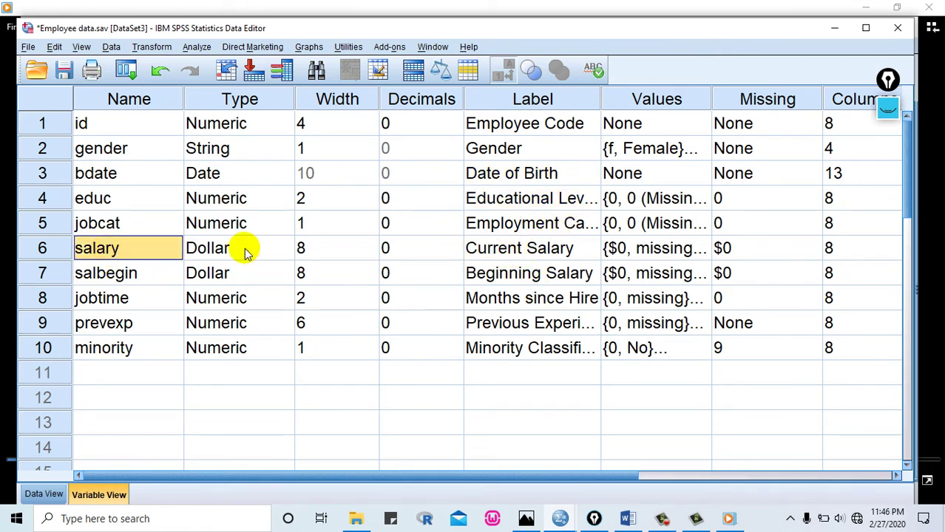
pyautogui.click(521, 248)
pyautogui.click(110, 273)
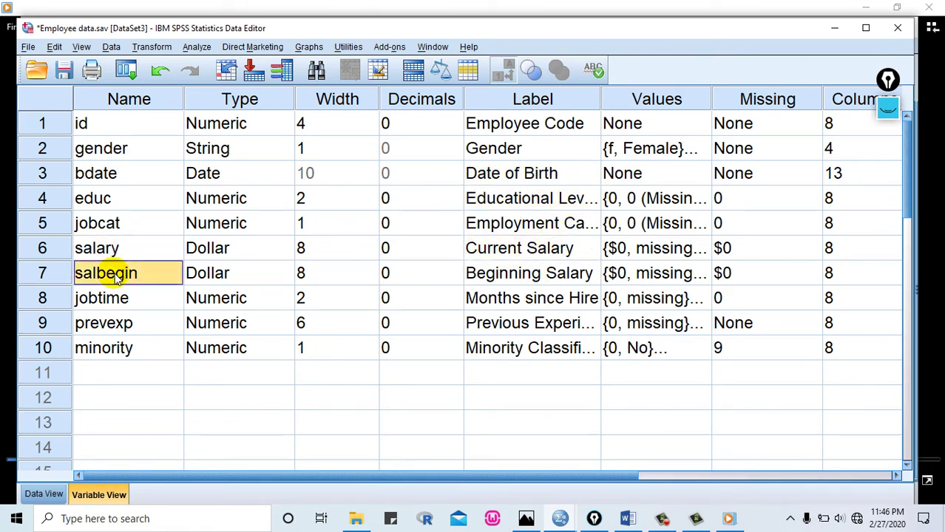
pyautogui.click(517, 275)
pyautogui.click(513, 299)
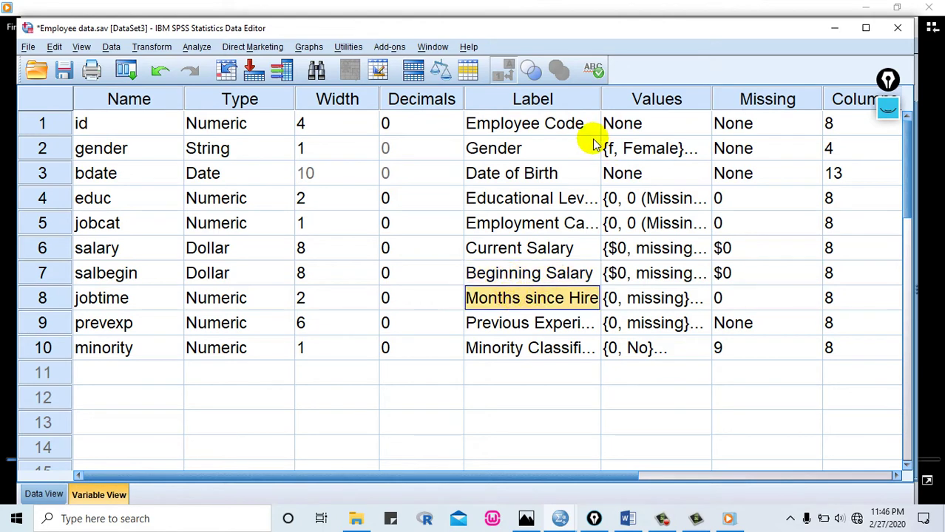
# Widen the Label column to fit the full variable labels and select the prevexp label
pyautogui.moveTo(600, 100); pyautogui.dragTo(701, 101)
pyautogui.click(610, 325)
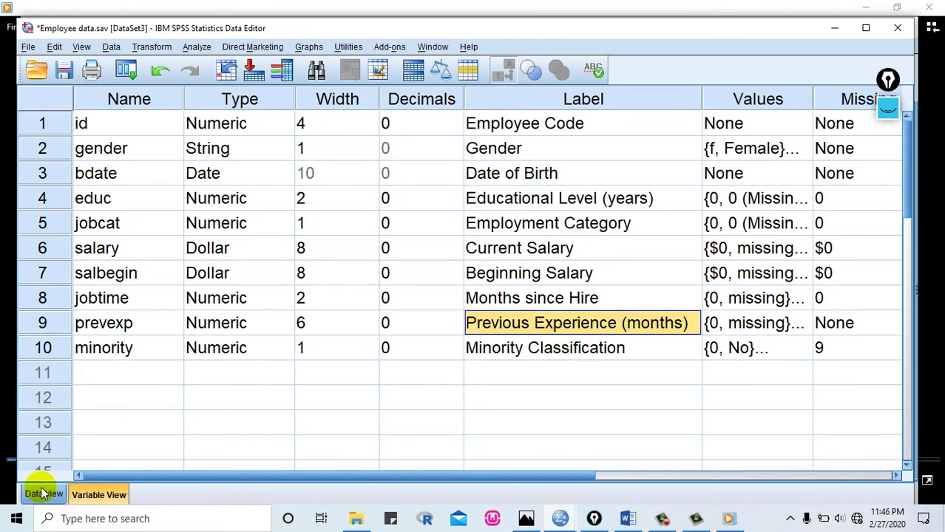
# Return to the data grid at the first case and select the whole salary column
pyautogui.click(97, 253)
pyautogui.click(43, 494)
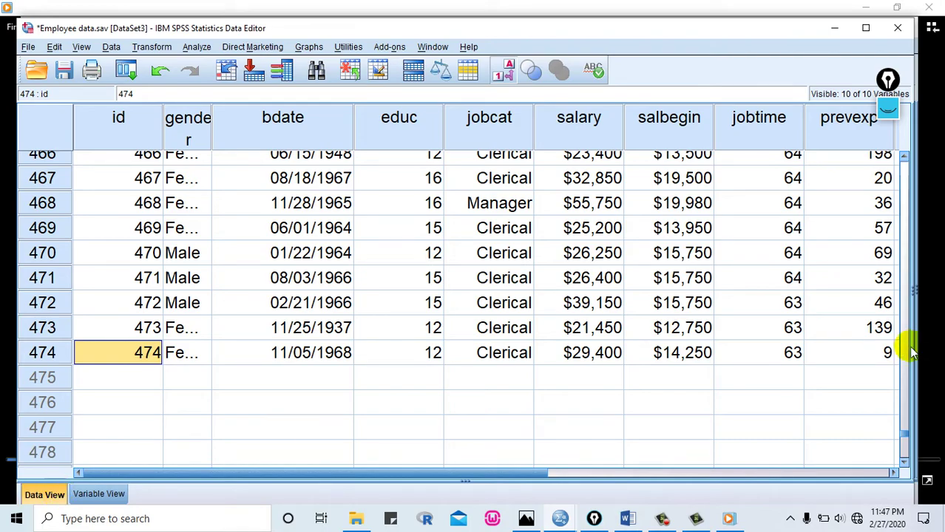
pyautogui.moveTo(903, 436); pyautogui.dragTo(913, 159)
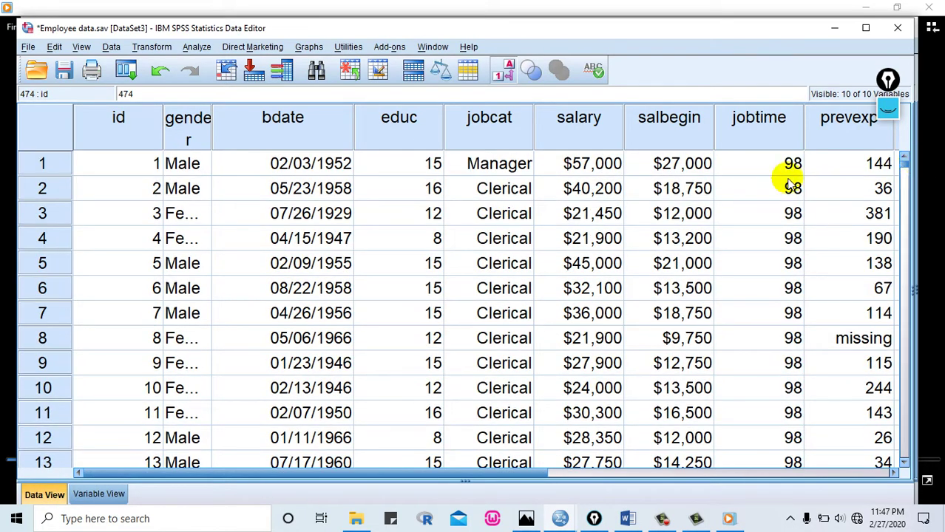
pyautogui.click(573, 118)
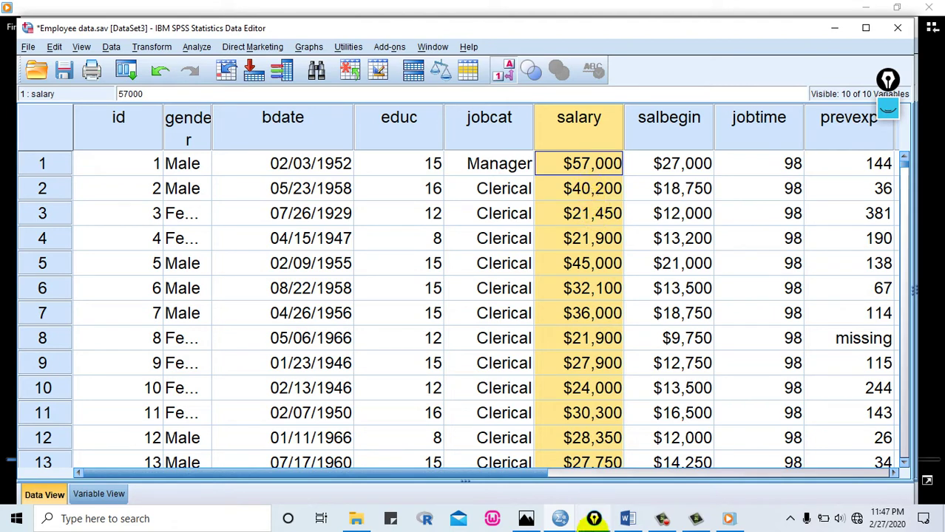
# Handwrite the salary classes <50,000, [50,000-80,000) and ≥80,000 over the data with the screen pen and hide the ink
pyautogui.click(593, 519)
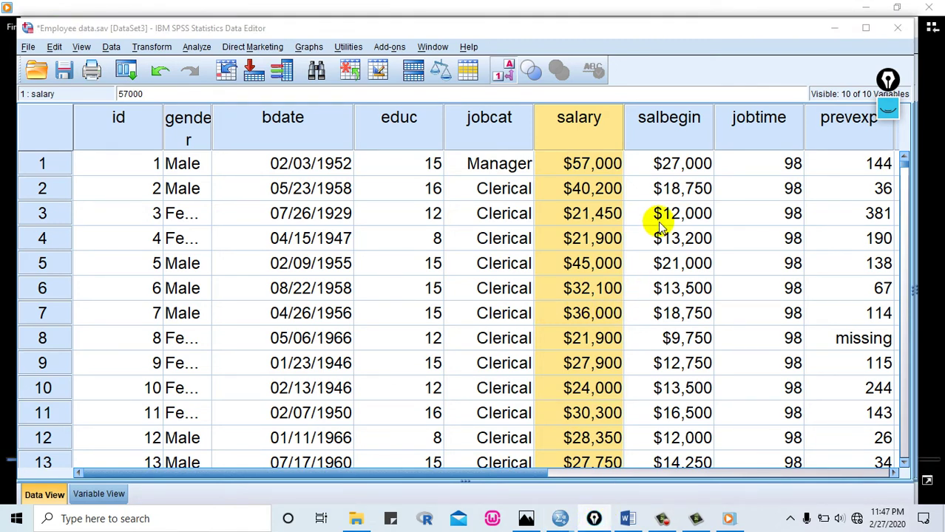
pyautogui.click(887, 79)
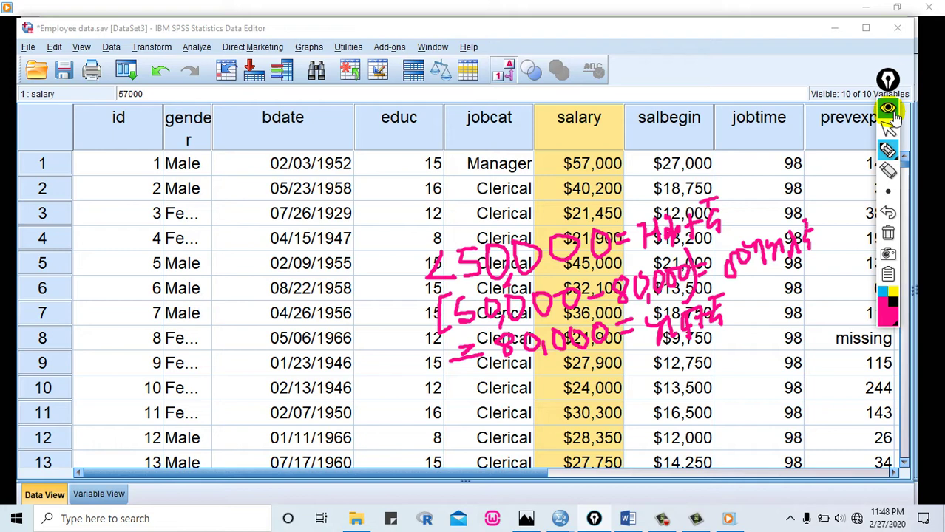
pyautogui.click(888, 128)
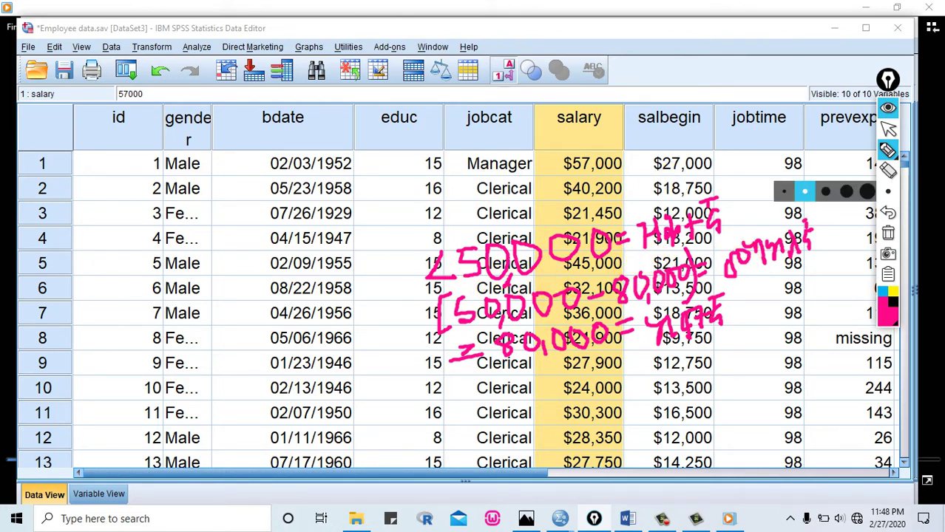
pyautogui.click(887, 109)
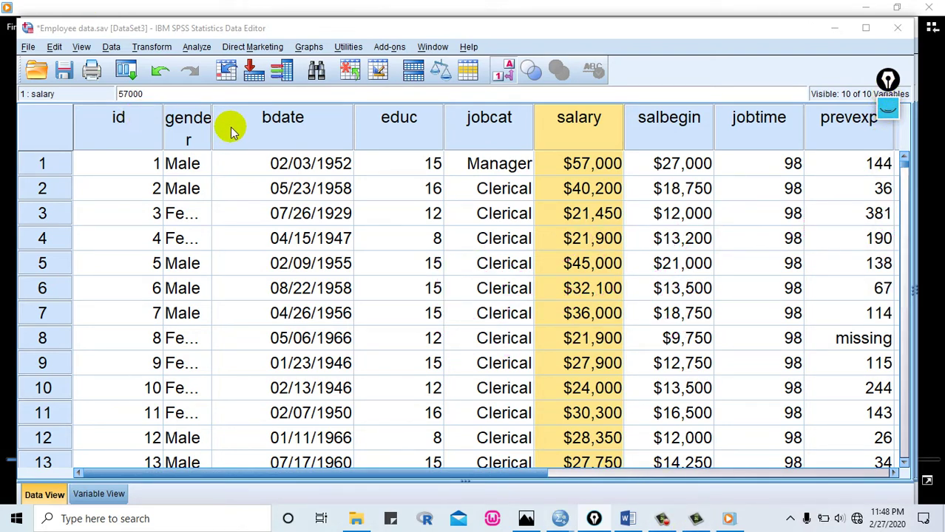
# Start a recode into different variables with Current Salary as the input variable
pyautogui.click(151, 49)
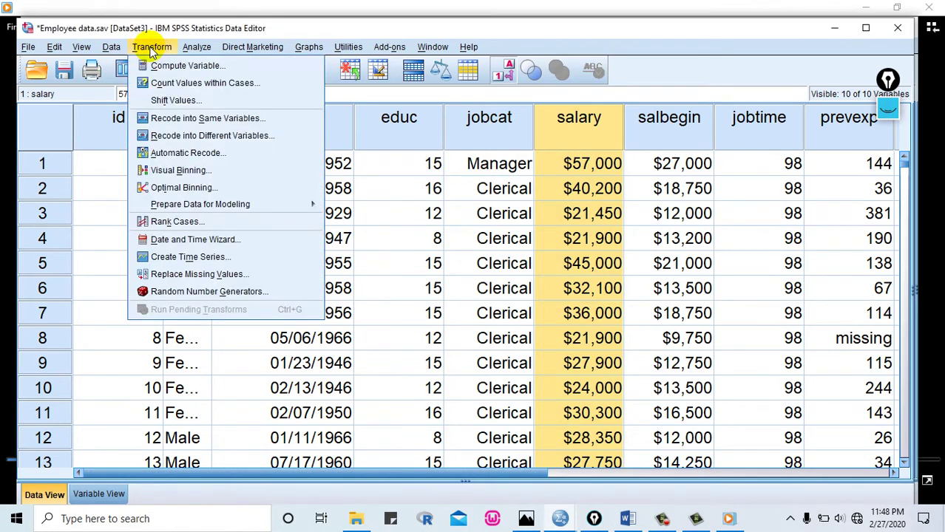
pyautogui.click(190, 138)
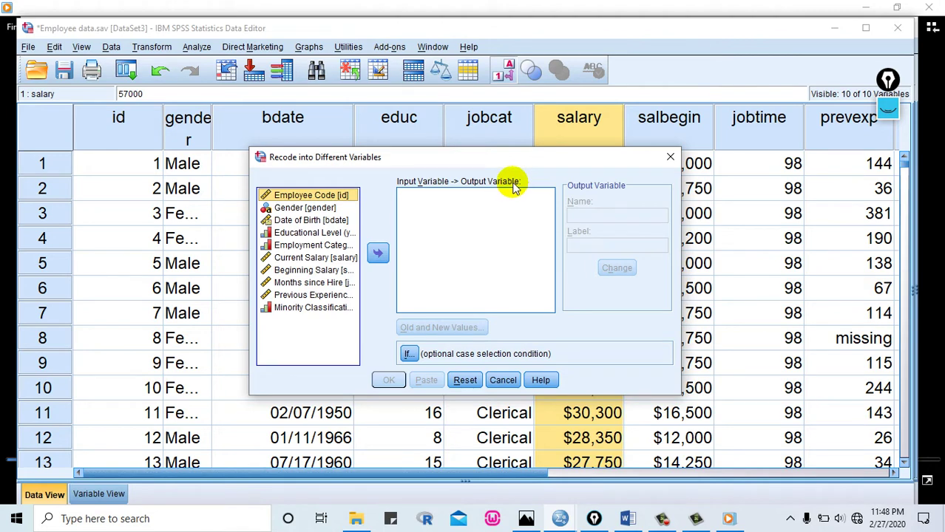
pyautogui.click(295, 260)
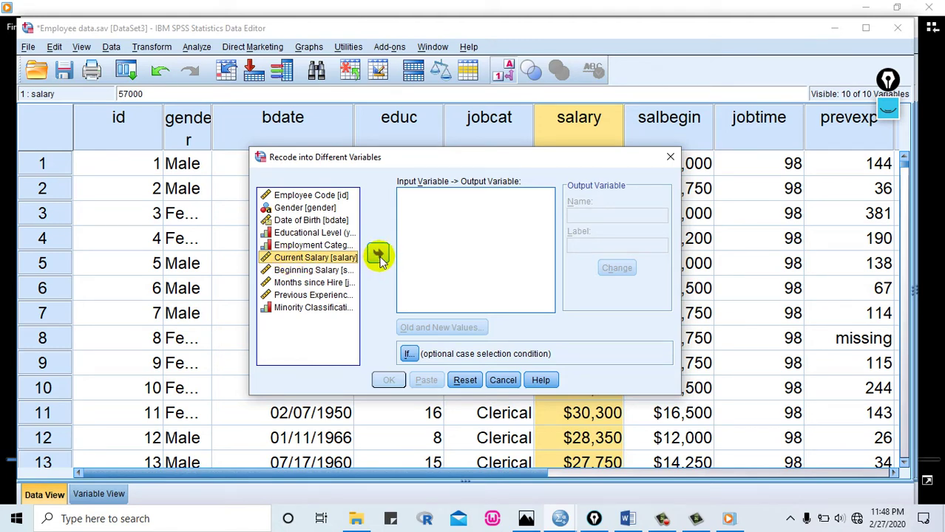
pyautogui.click(378, 255)
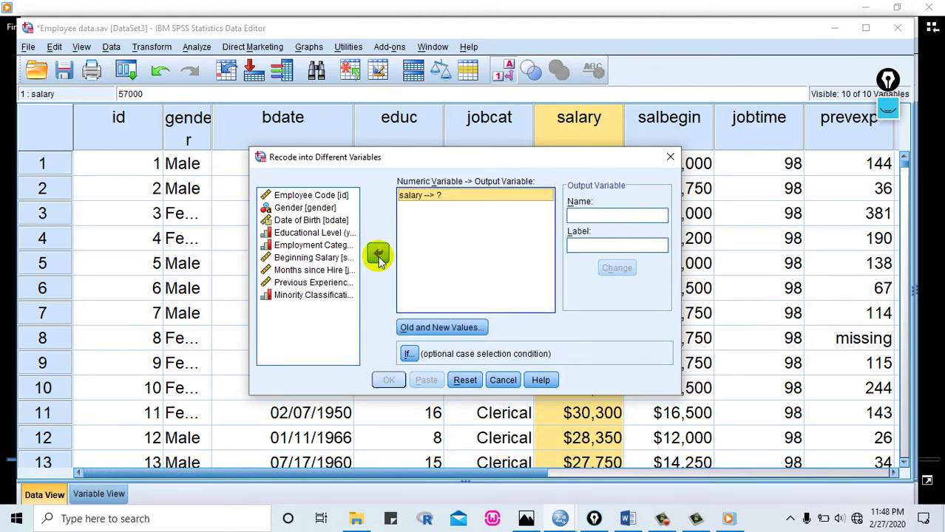
# Assign the output variable name sal_cat to the salary recode and open its old and new value definitions
pyautogui.click(591, 218)
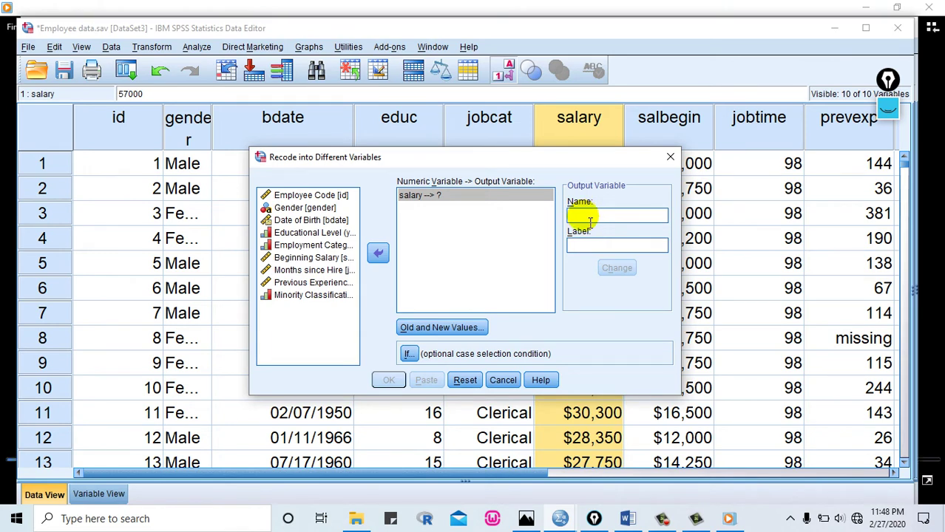
pyautogui.write('sal_')
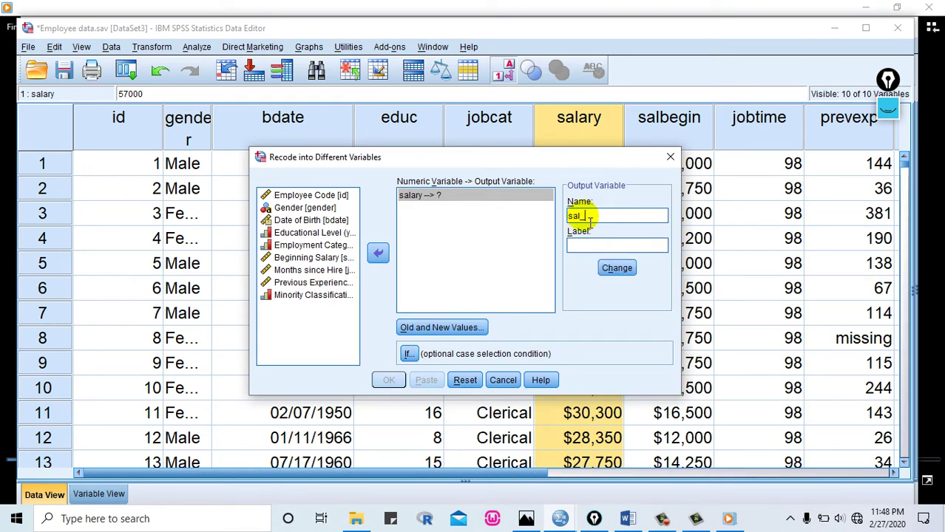
pyautogui.write('at')
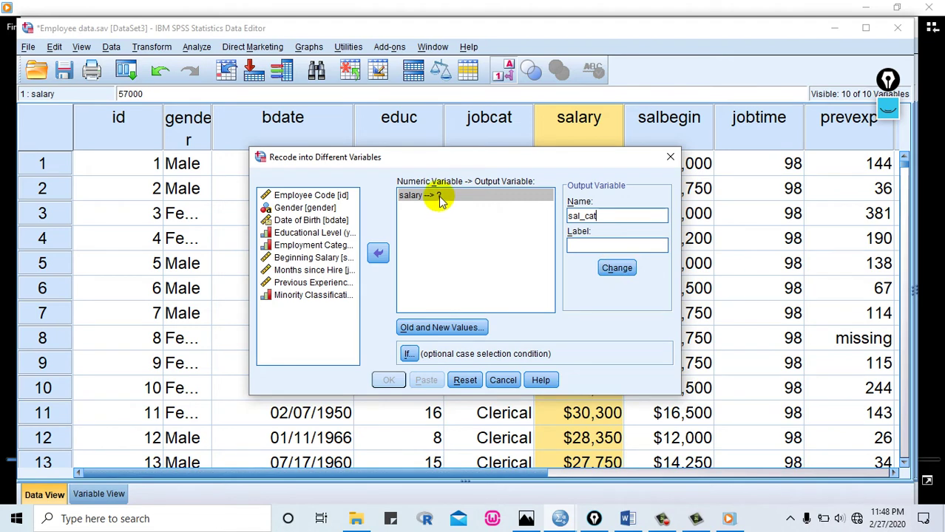
pyautogui.click(606, 271)
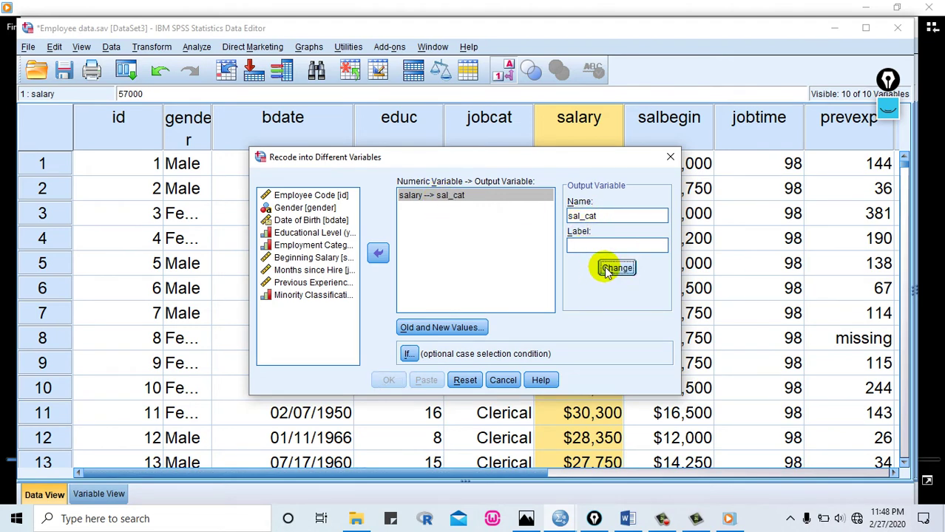
pyautogui.click(434, 330)
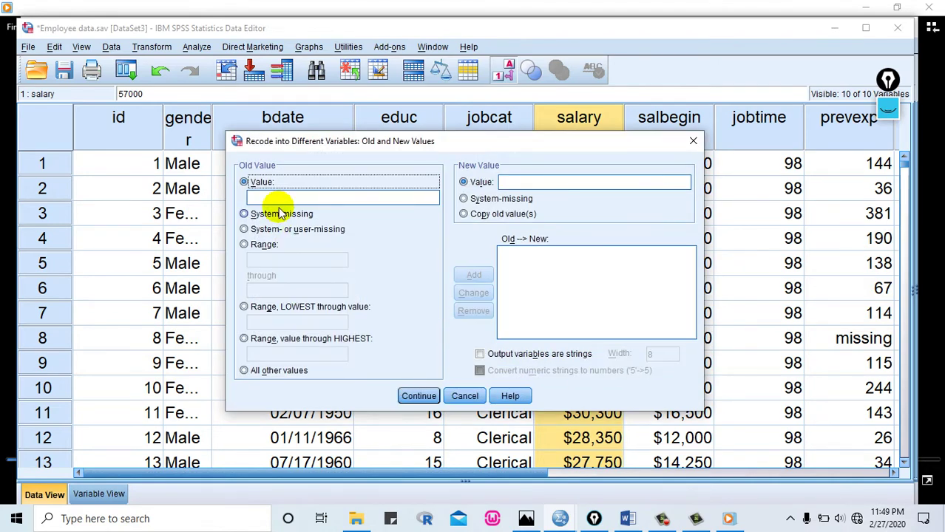
# Examine the old-value options: single value, system-missing, system- or user-missing, range, lowest through value and value through highest
pyautogui.click(284, 198)
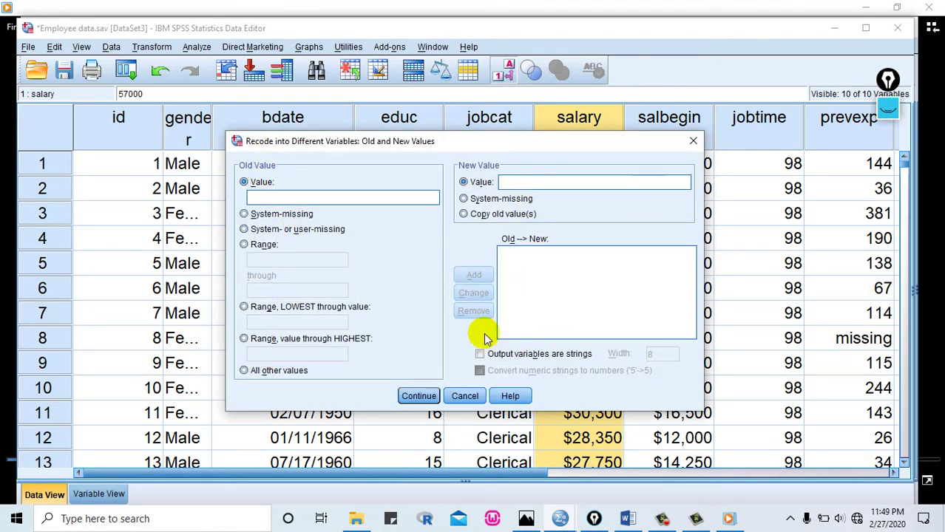
pyautogui.click(241, 244)
pyautogui.click(244, 306)
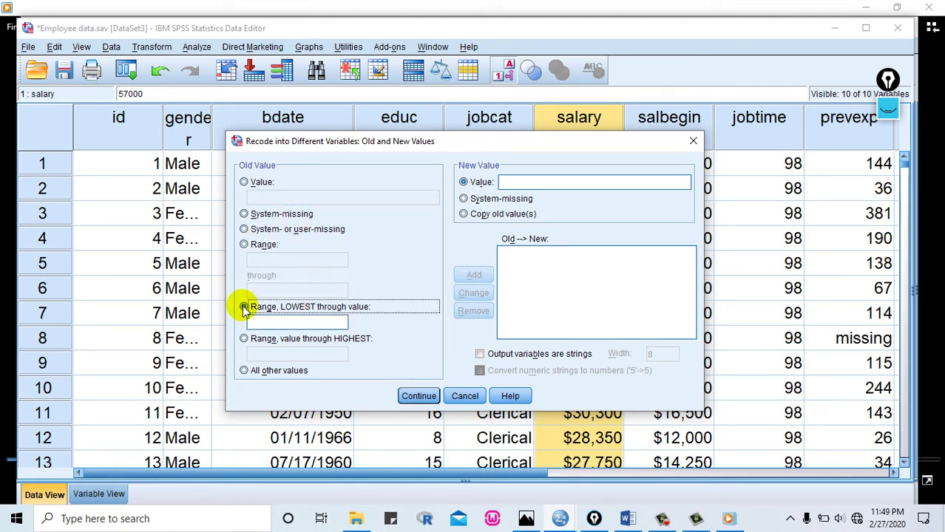
pyautogui.click(243, 339)
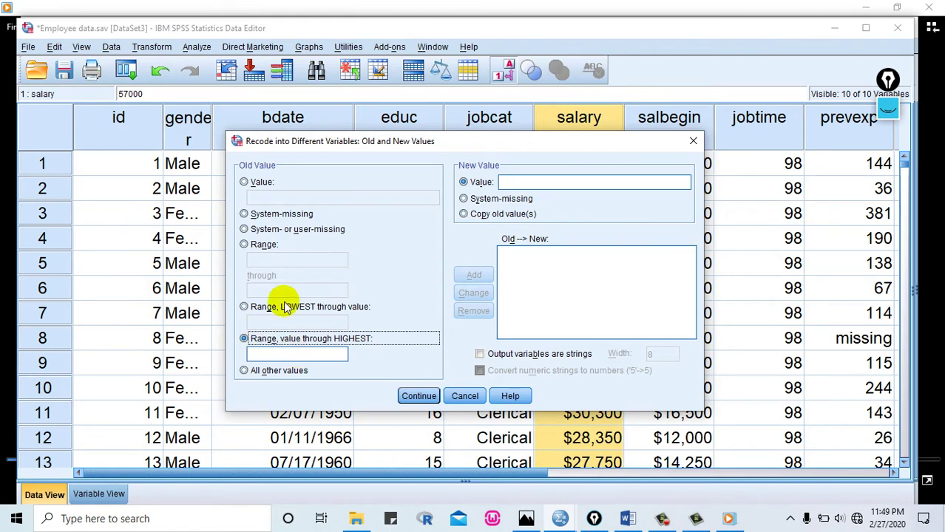
pyautogui.click(244, 182)
pyautogui.click(273, 198)
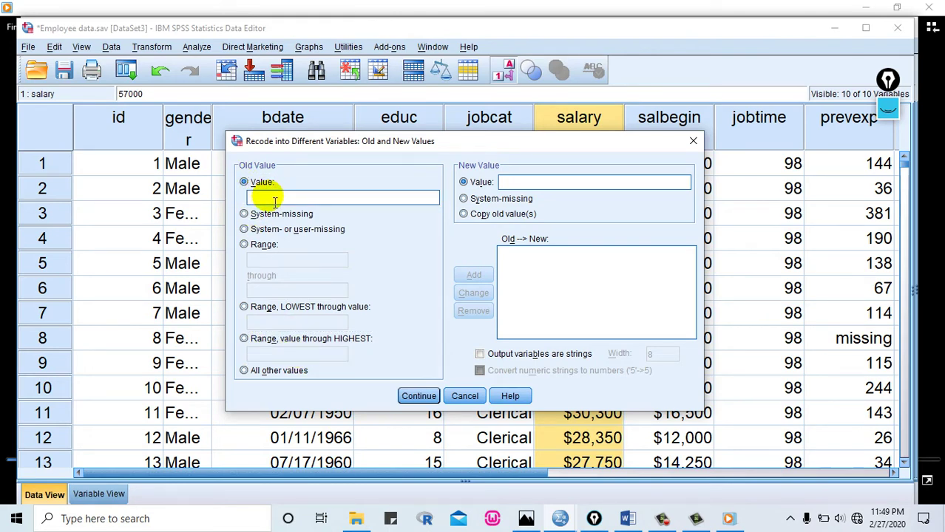
pyautogui.click(244, 214)
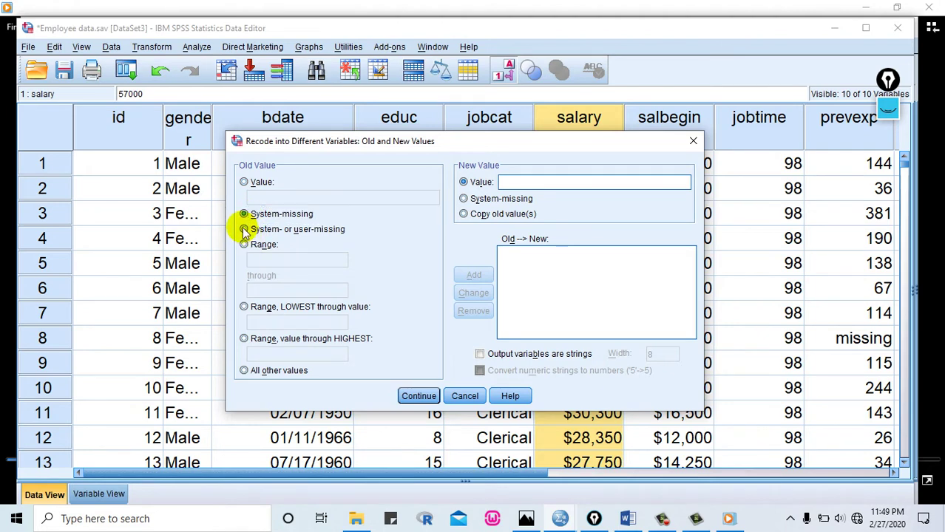
pyautogui.click(245, 230)
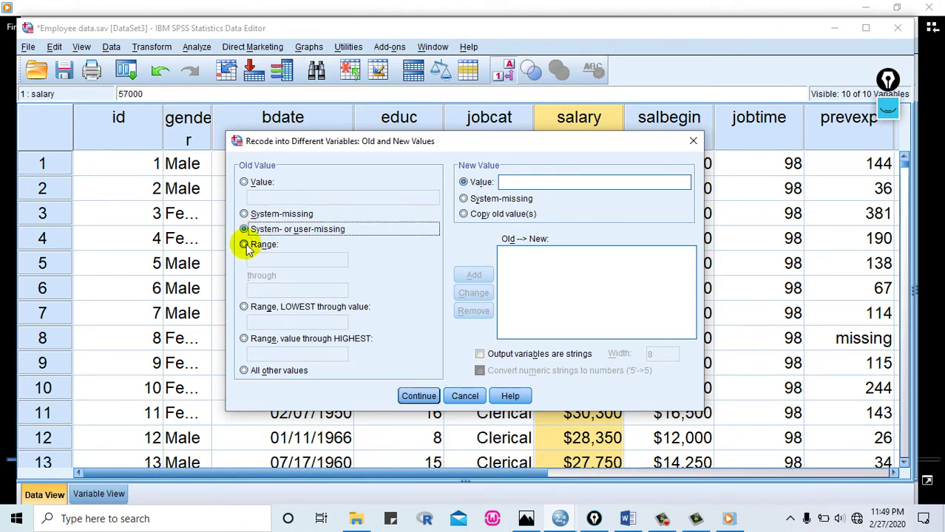
pyautogui.click(245, 245)
pyautogui.click(250, 260)
pyautogui.click(255, 290)
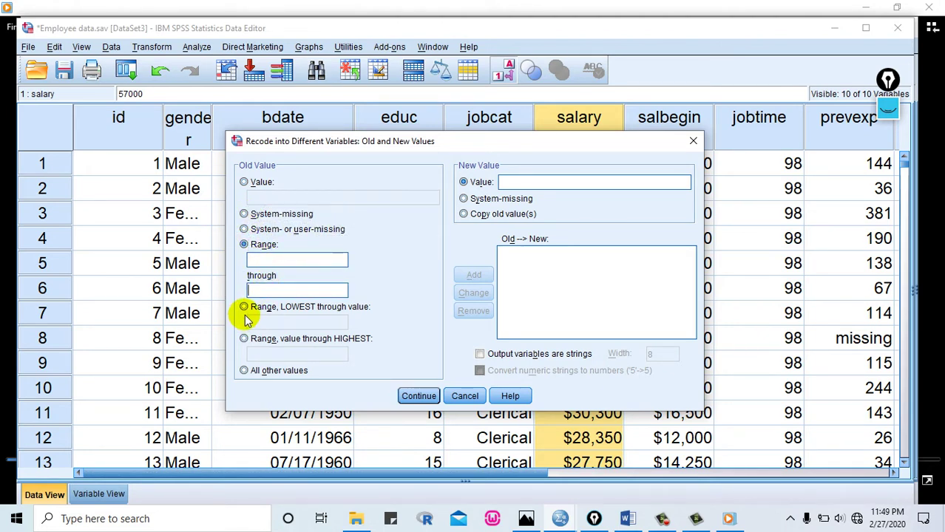
pyautogui.click(244, 308)
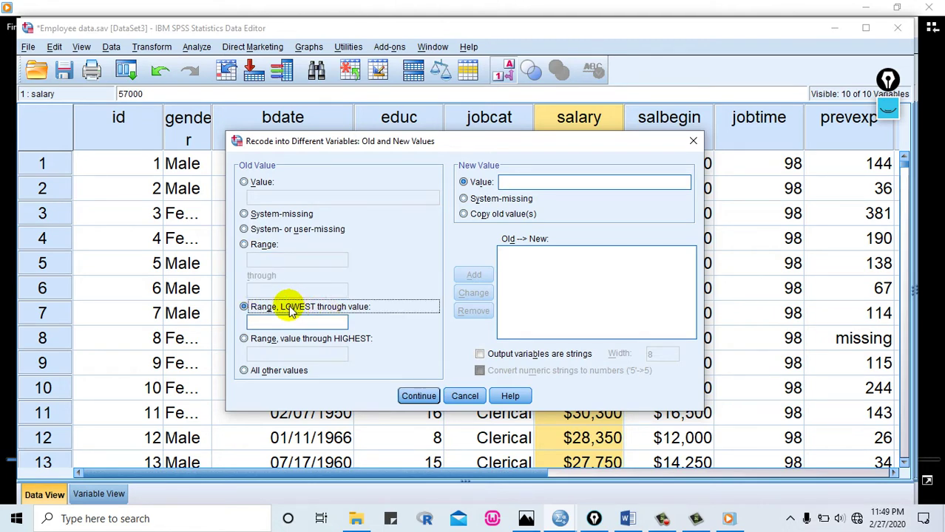
pyautogui.click(244, 339)
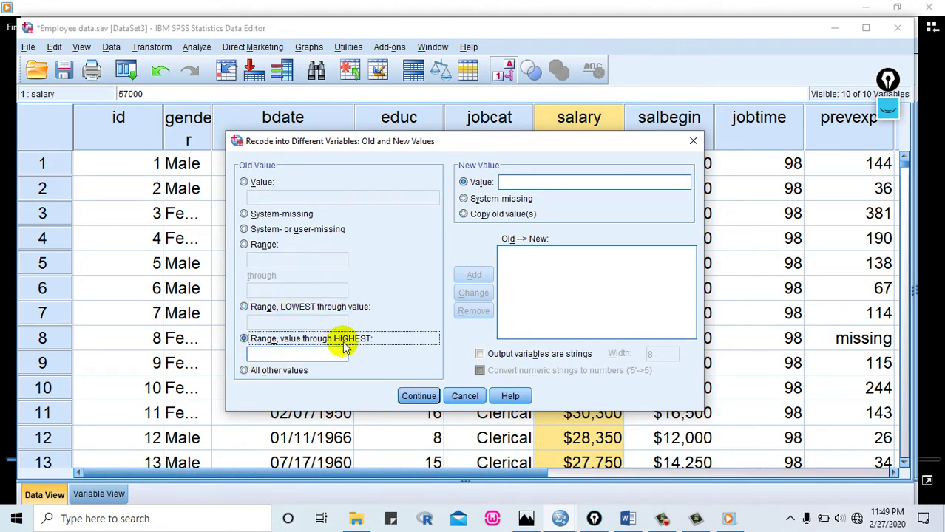
pyautogui.click(293, 358)
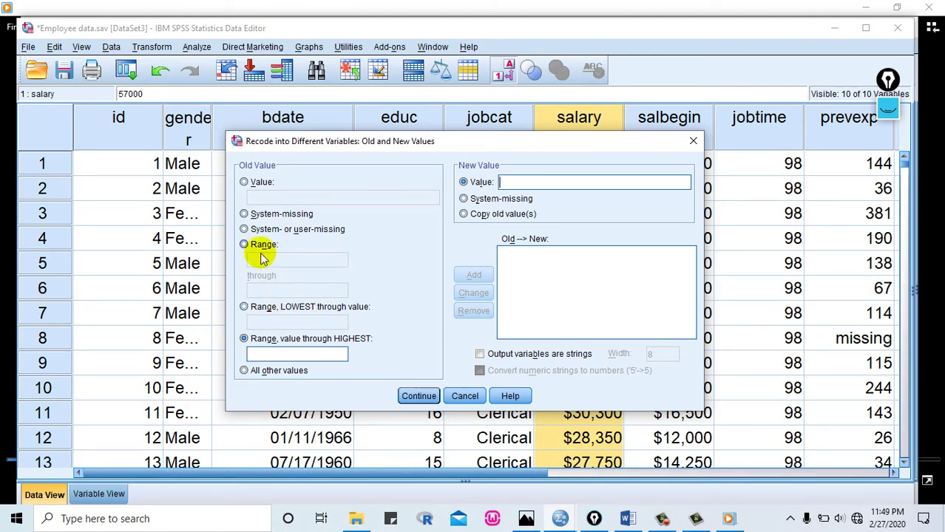
# Add a recode rule that maps salaries from the lowest through 49999.9 to the new value 1
pyautogui.click(244, 308)
pyautogui.click(282, 326)
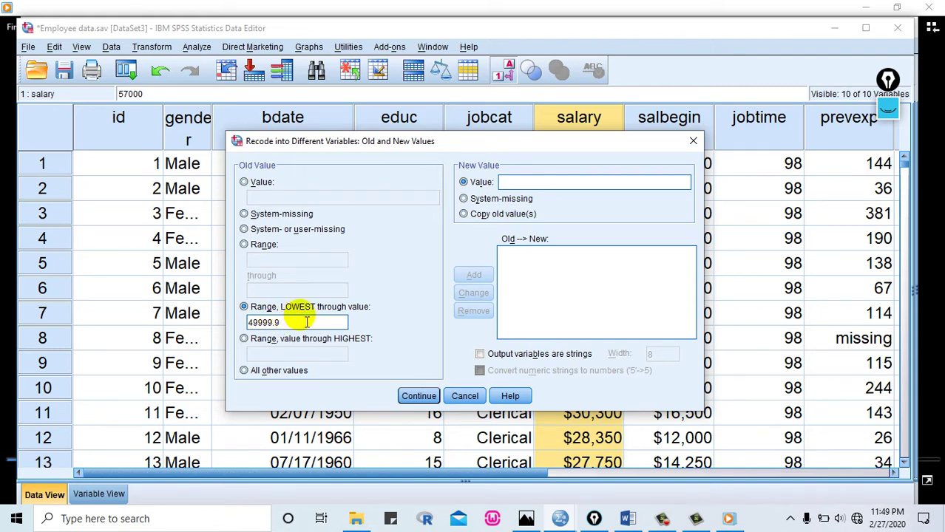
pyautogui.click(523, 182)
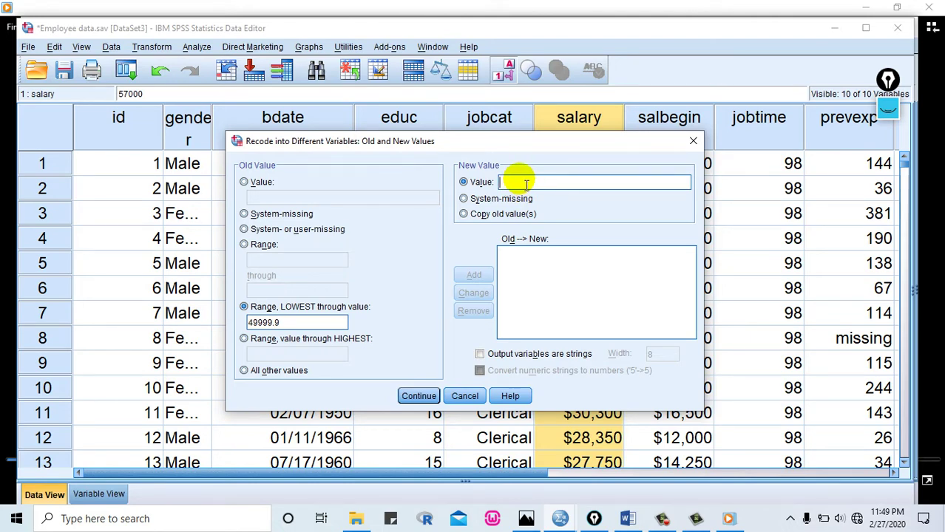
pyautogui.write('1')
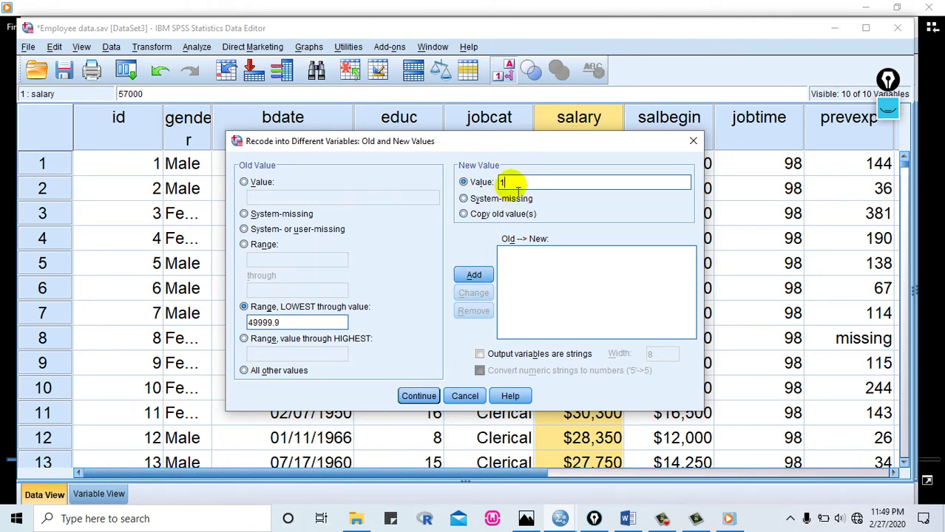
pyautogui.click(485, 273)
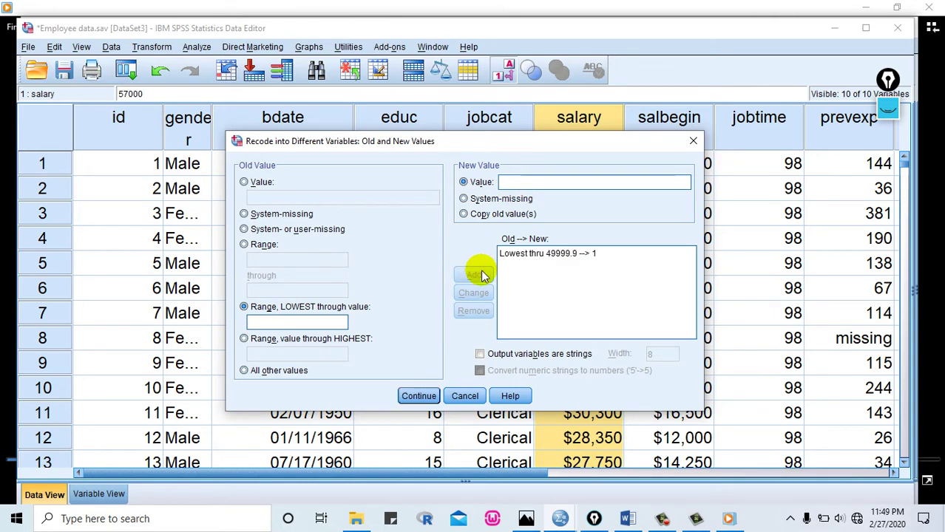
# Add a recode rule that maps the salary range 50000 through 79999.9 to the new value 2
pyautogui.click(245, 246)
pyautogui.click(284, 262)
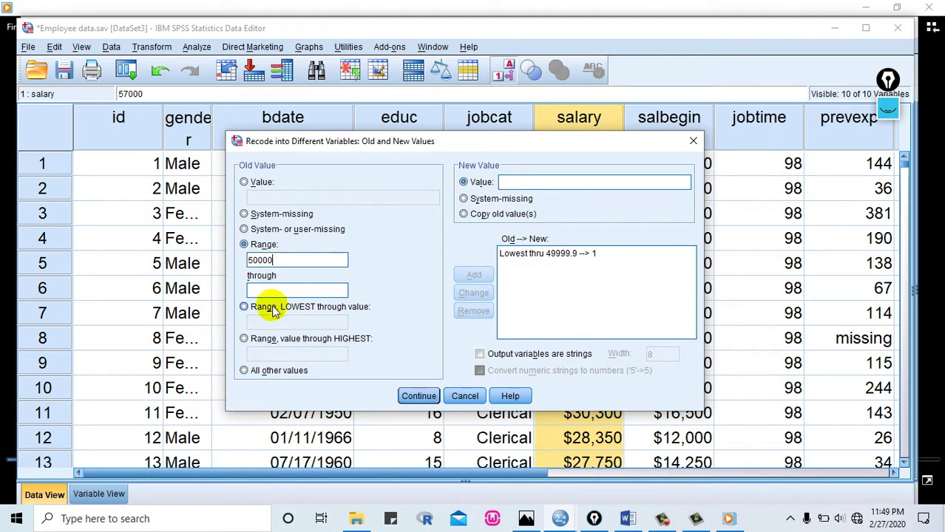
pyautogui.click(277, 292)
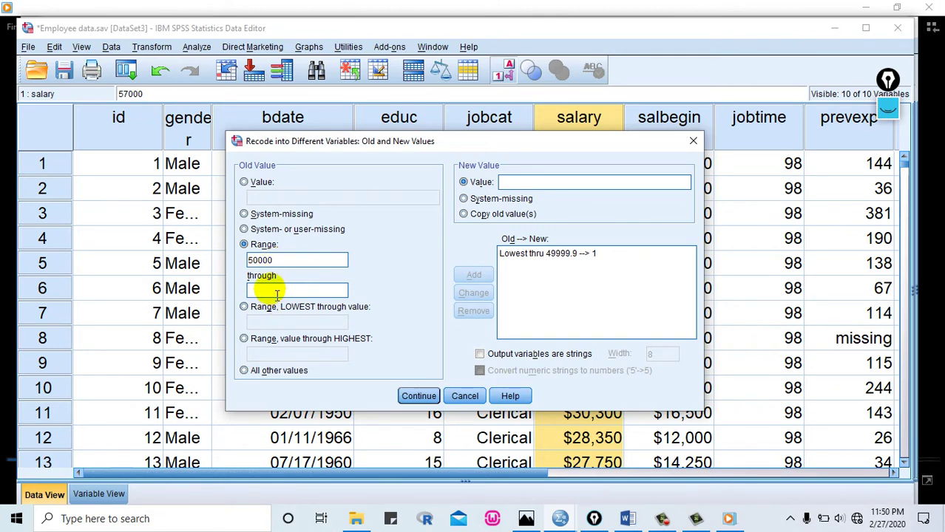
pyautogui.write('79999.9')
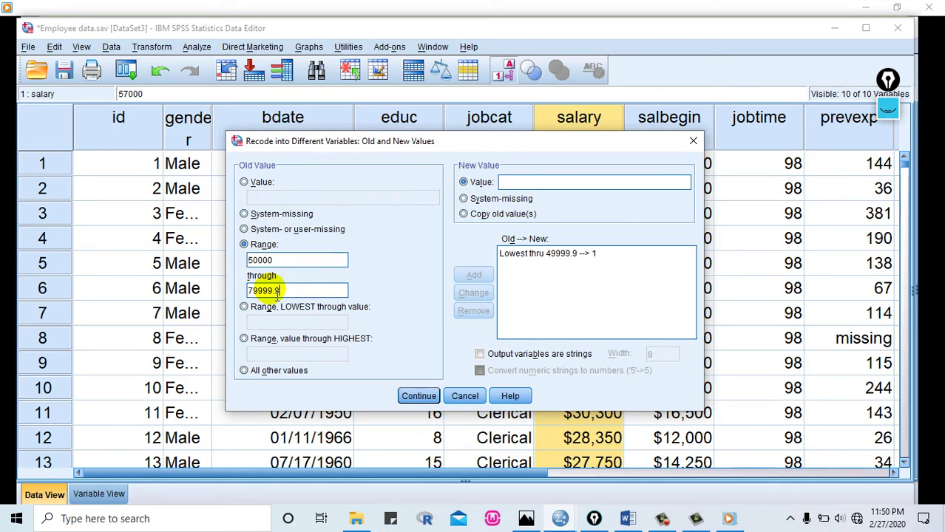
pyautogui.click(522, 184)
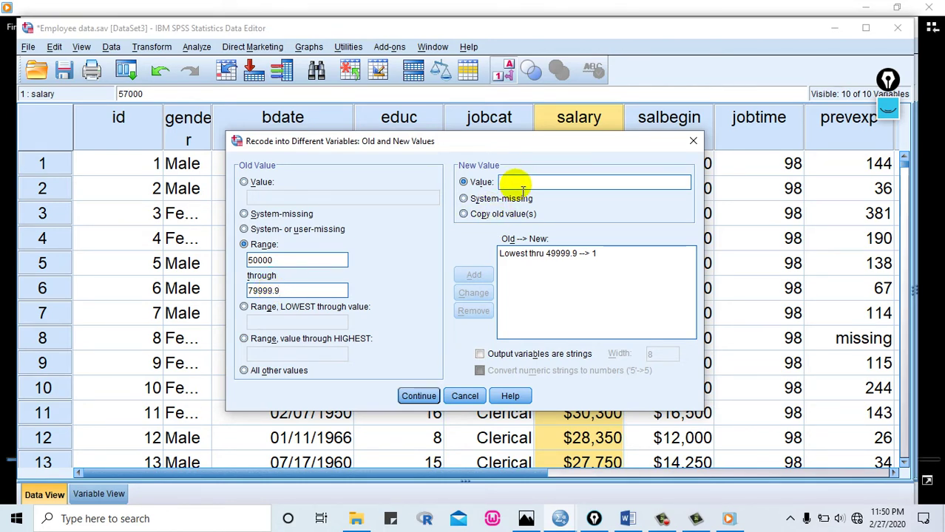
pyautogui.write('2')
pyautogui.click(474, 277)
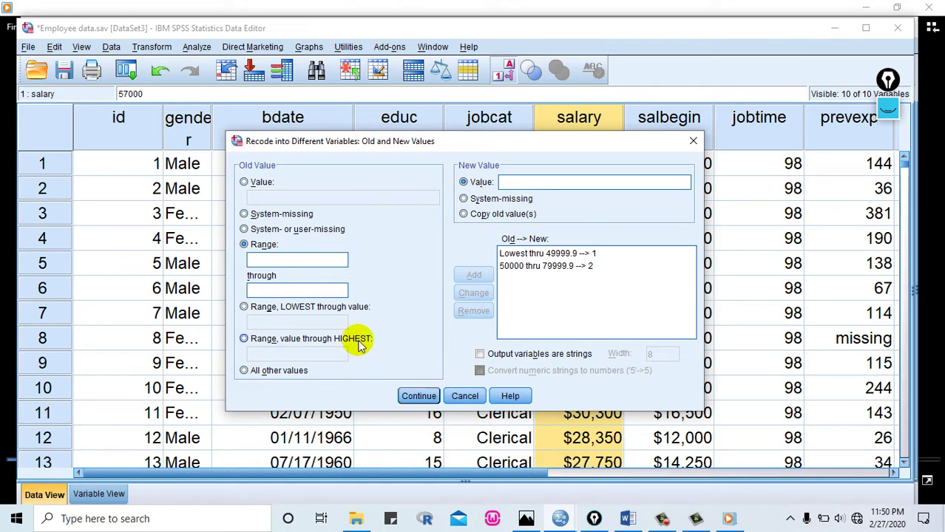
# Add a recode rule that maps salaries from 80000 through the highest to the new value 3
pyautogui.click(245, 338)
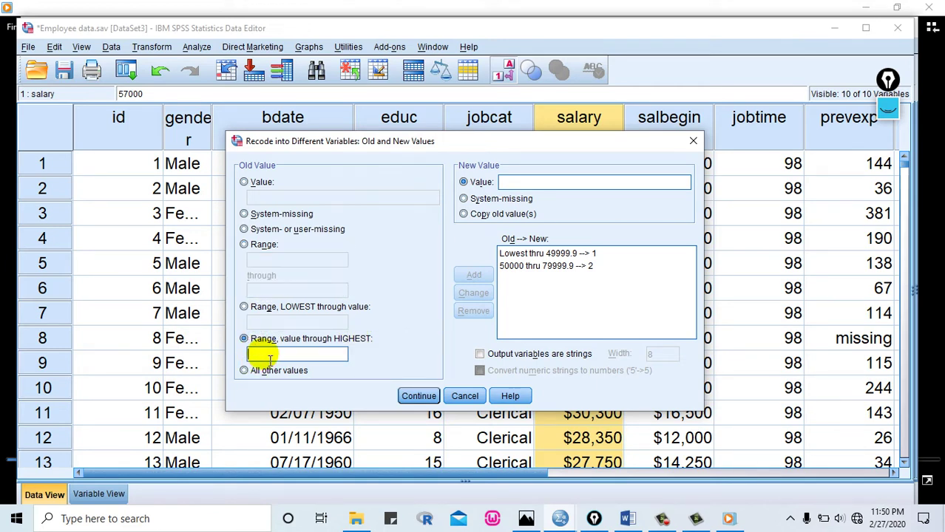
pyautogui.write('80000')
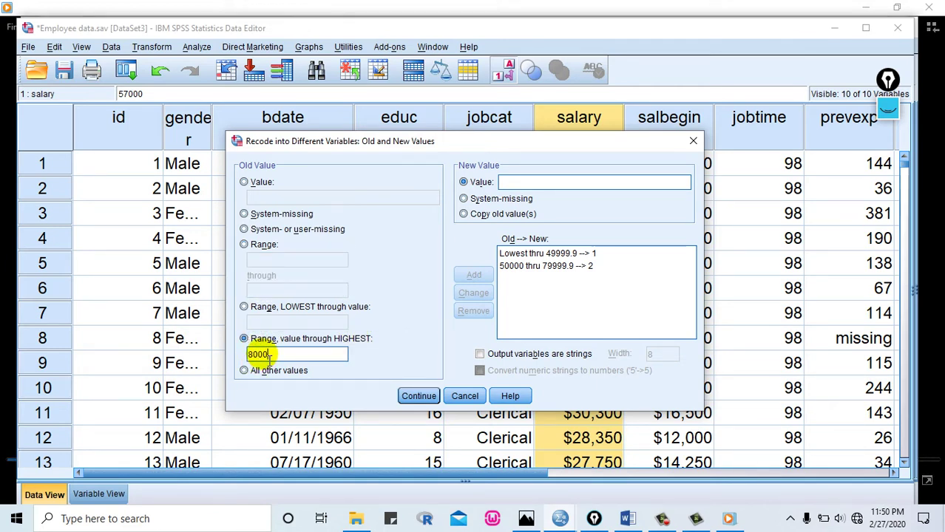
pyautogui.click(516, 184)
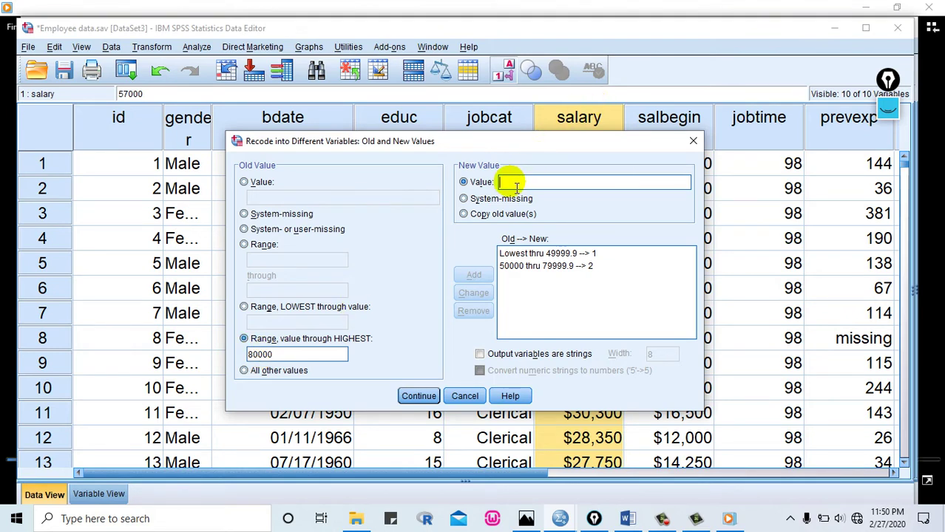
pyautogui.write('3')
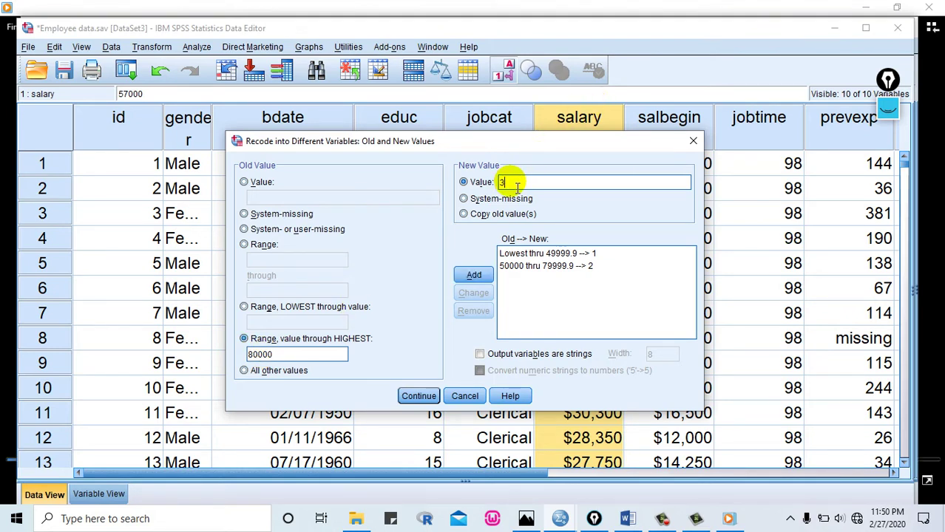
pyautogui.click(476, 275)
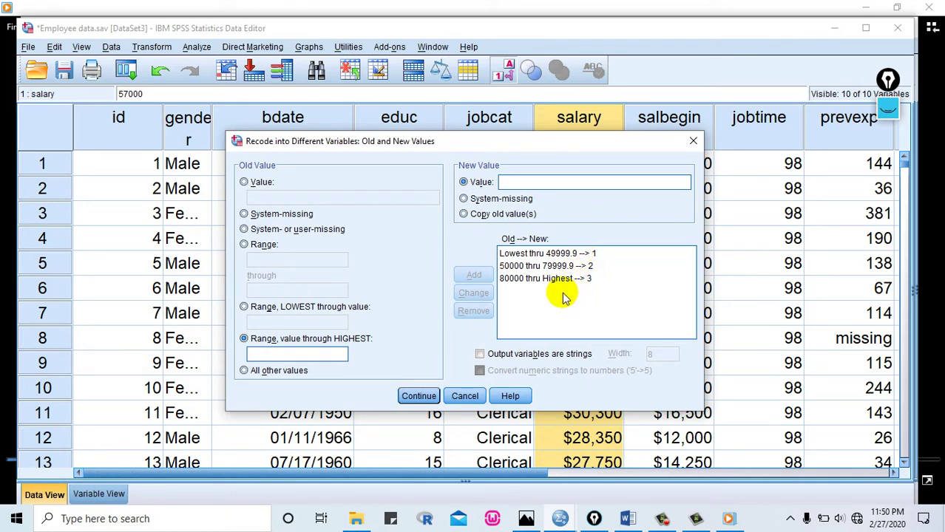
# Change the new value of the rule for salaries from the lowest through 49999.9 to 4
pyautogui.click(567, 254)
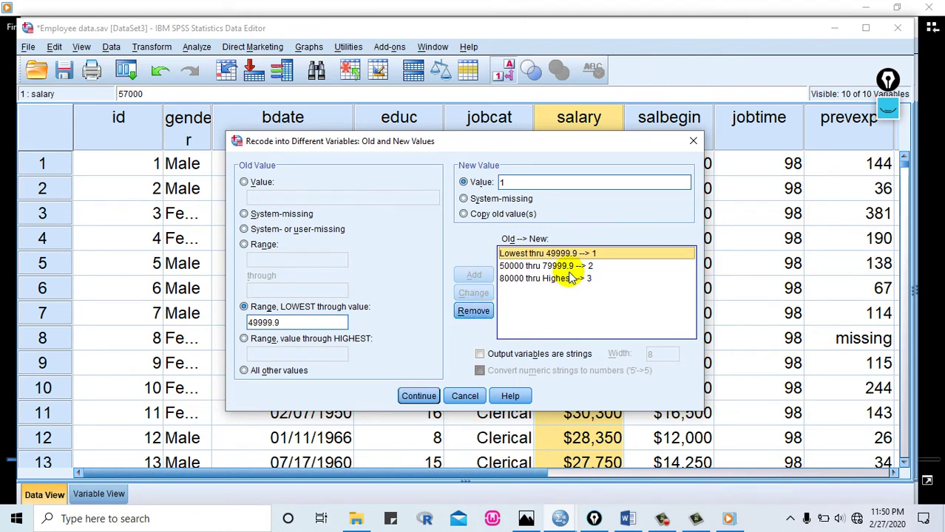
pyautogui.click(508, 182)
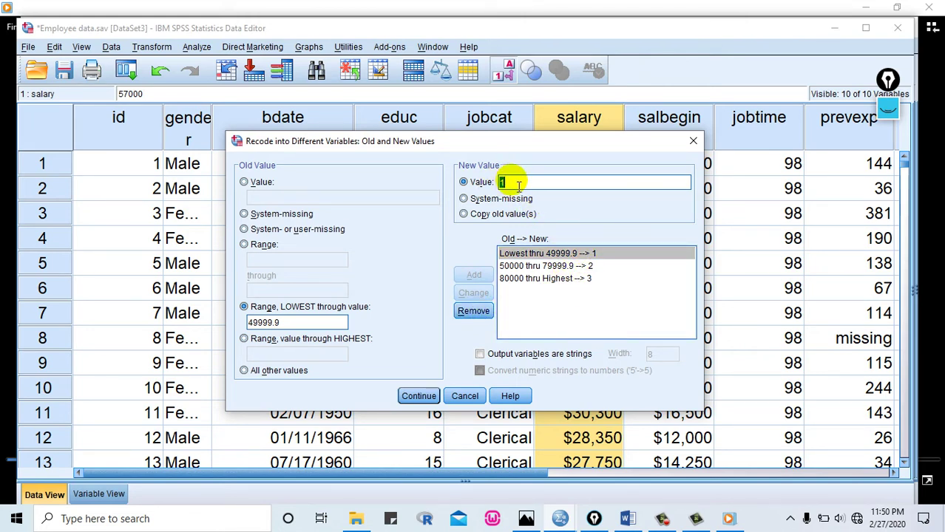
pyautogui.write('4')
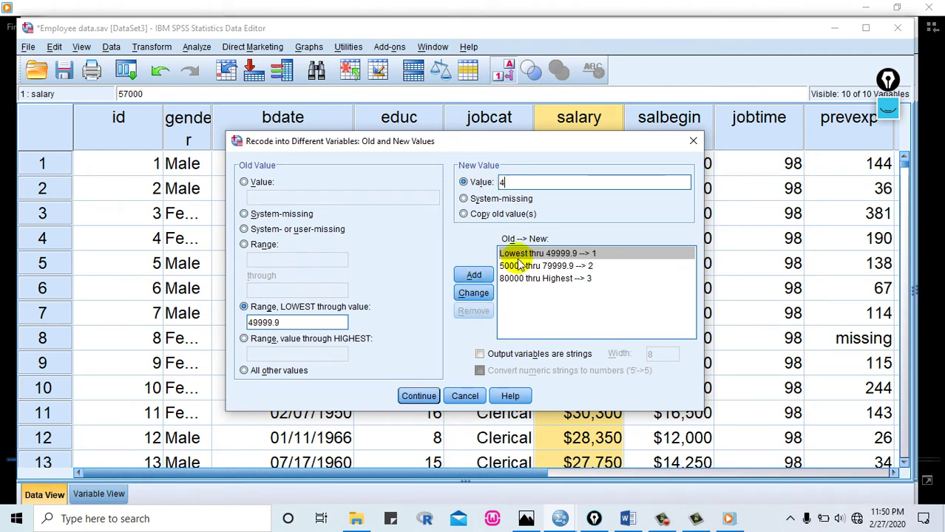
pyautogui.click(473, 293)
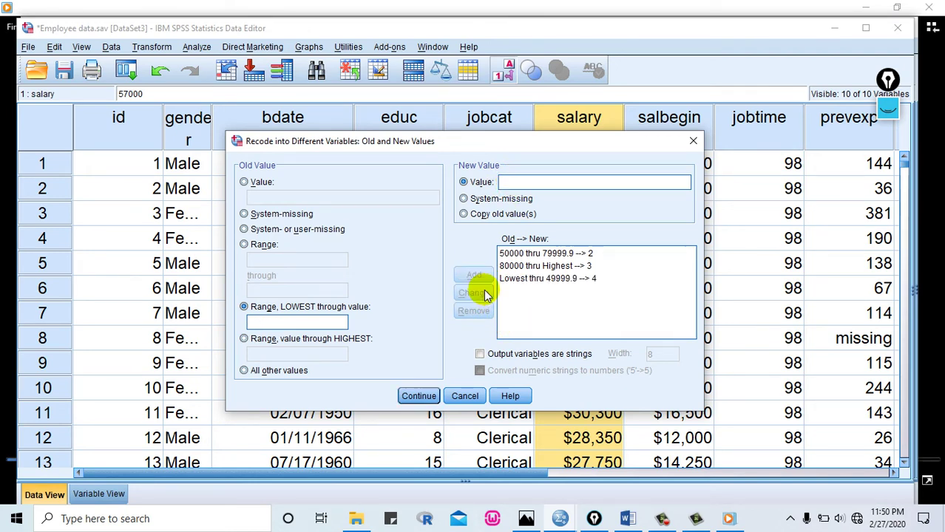
# Set the new value of the lowest through 49999.9 rule back to 1
pyautogui.click(589, 280)
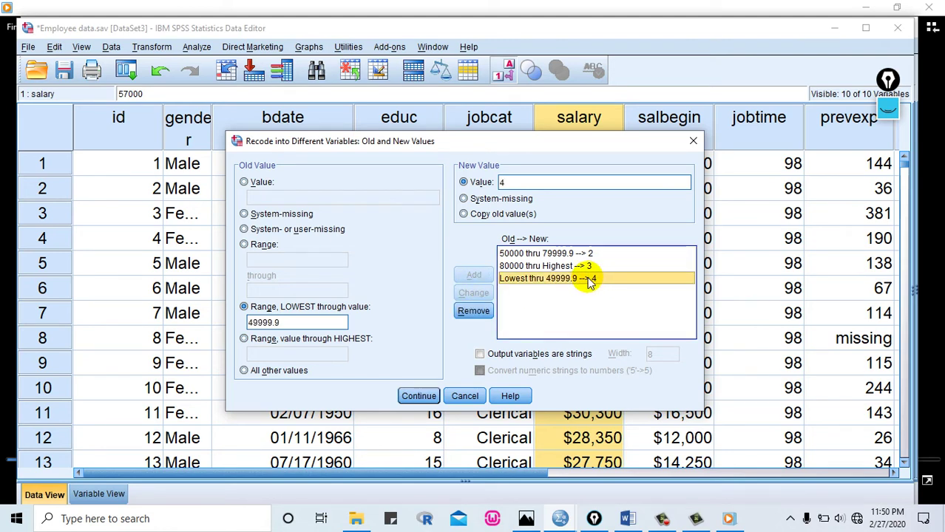
pyautogui.doubleClick(502, 182)
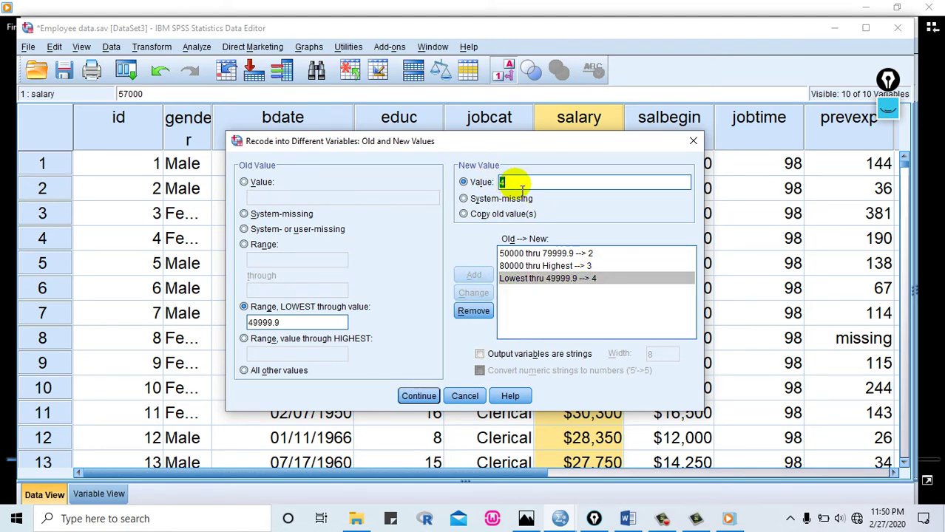
pyautogui.write('1')
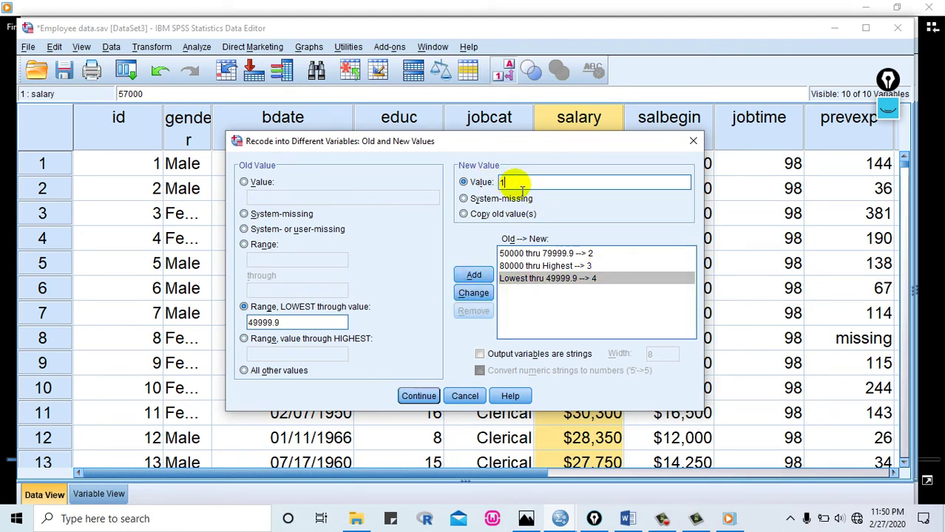
pyautogui.click(477, 294)
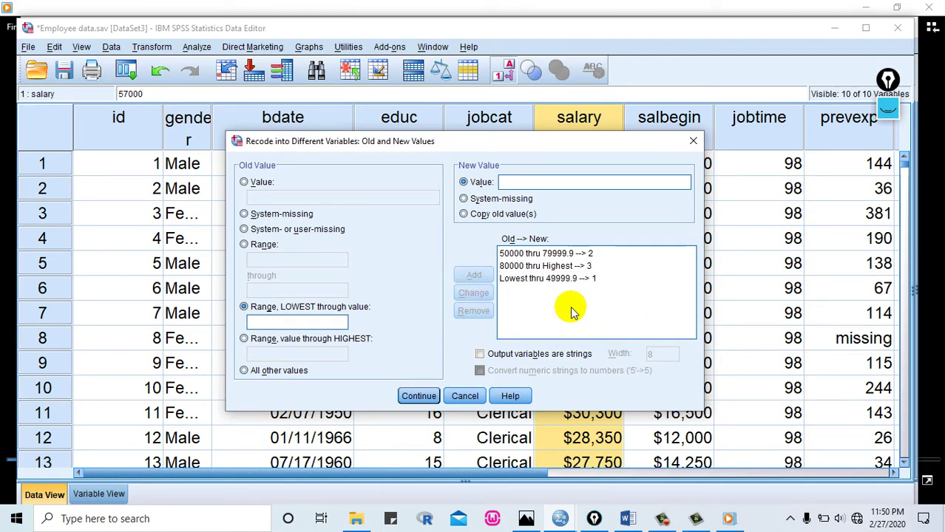
# Accept the old and new value rules and run the recode of salary into sal_cat
pyautogui.click(419, 398)
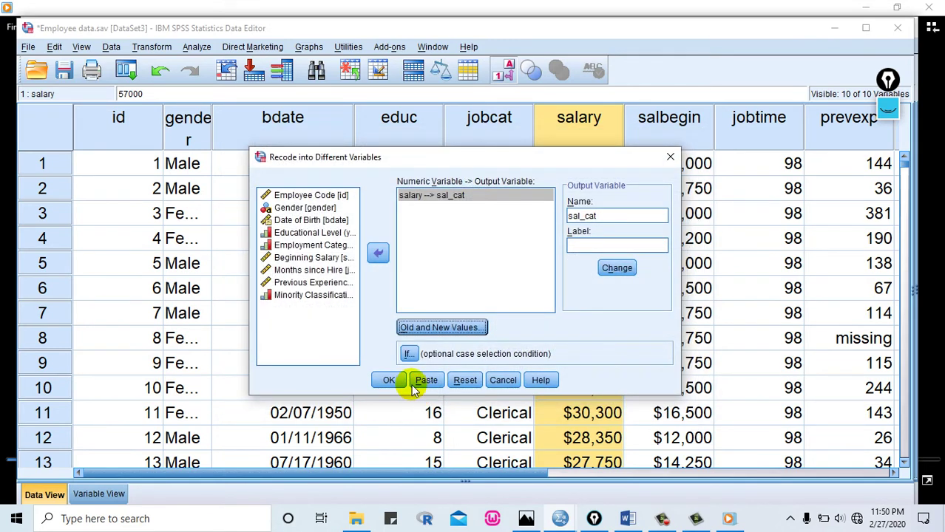
pyautogui.click(389, 381)
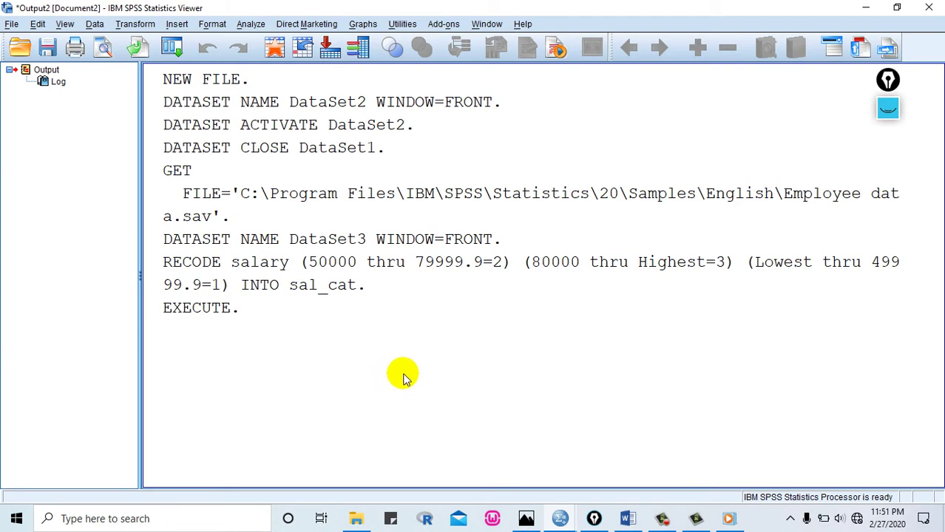
pyautogui.click(217, 270)
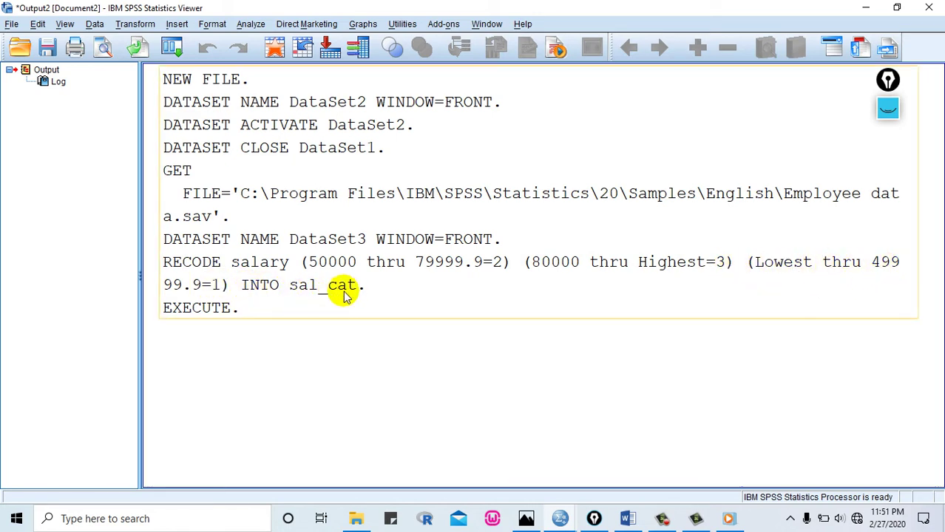
pyautogui.click(506, 434)
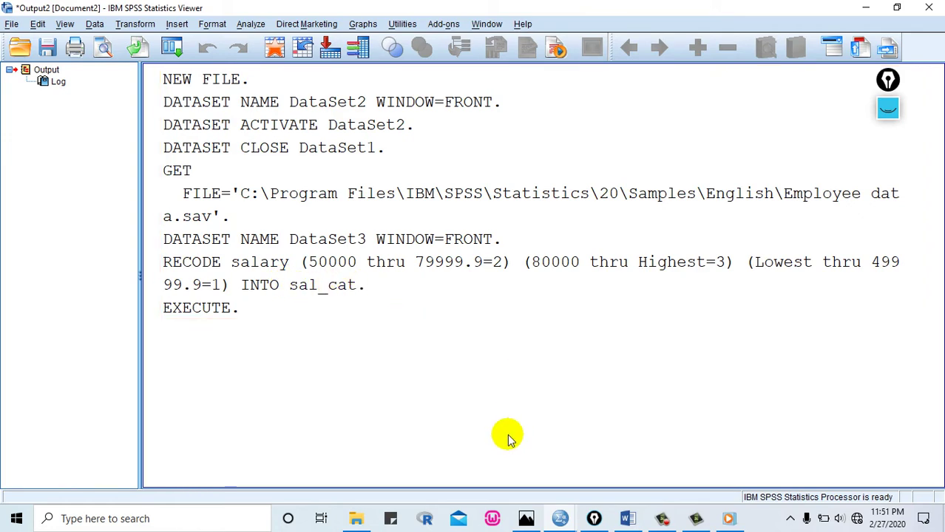
# Return to the Employee data.sav data editor and select the sal_cat variable among the variable definitions
pyautogui.moveTo(560, 518)
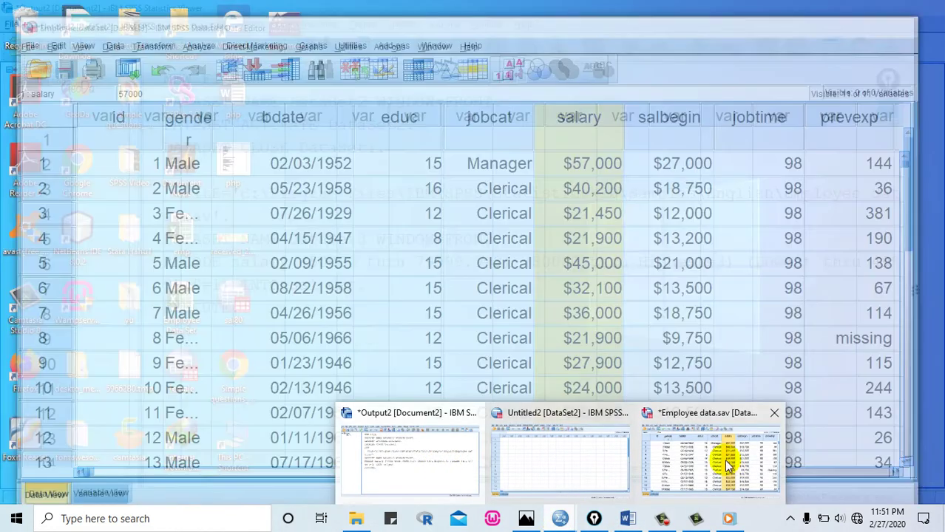
pyautogui.click(726, 457)
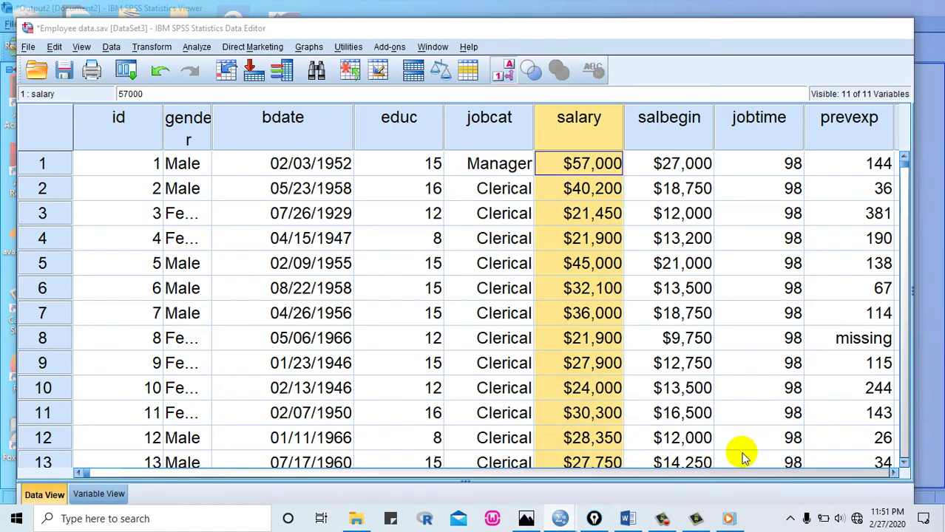
pyautogui.click(115, 494)
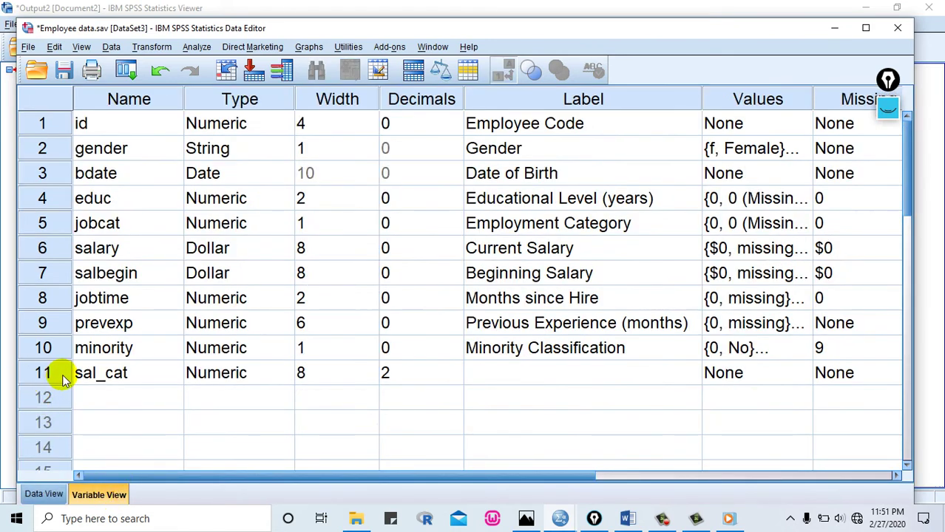
pyautogui.click(50, 352)
pyautogui.click(38, 372)
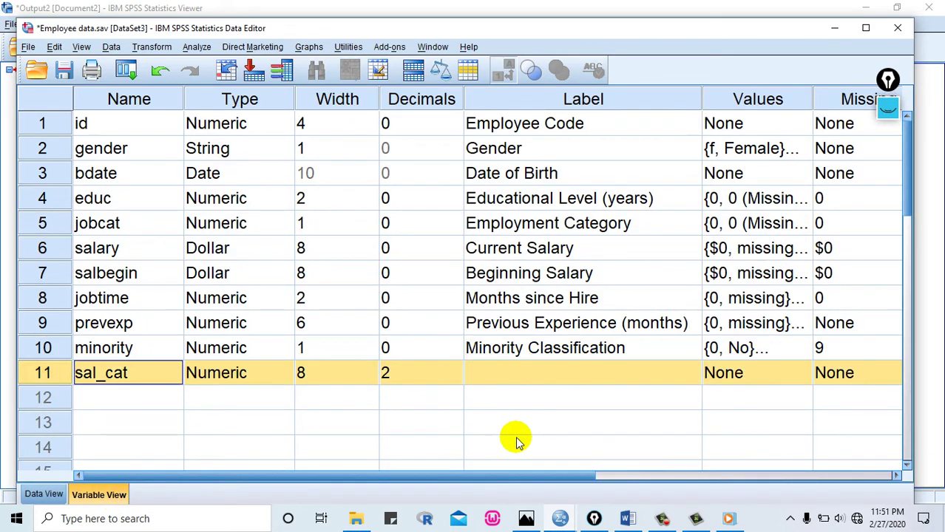
# Examine the case values of the sal_cat column in the data, comparing them with the salary column
pyautogui.click(44, 494)
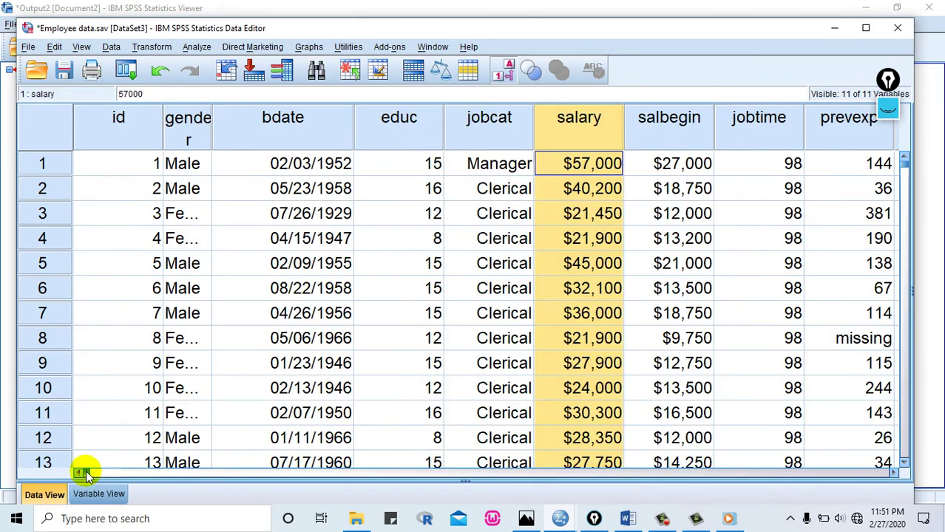
pyautogui.moveTo(94, 475); pyautogui.dragTo(609, 466)
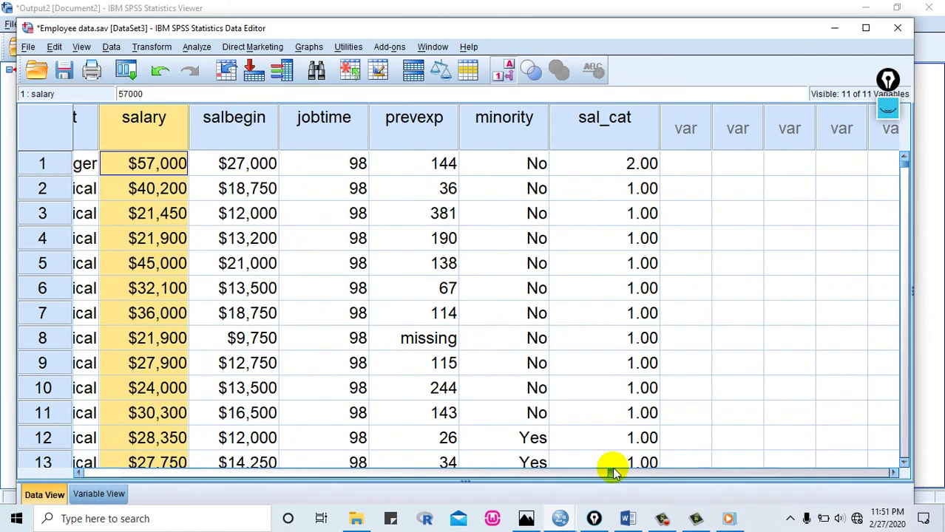
pyautogui.click(624, 118)
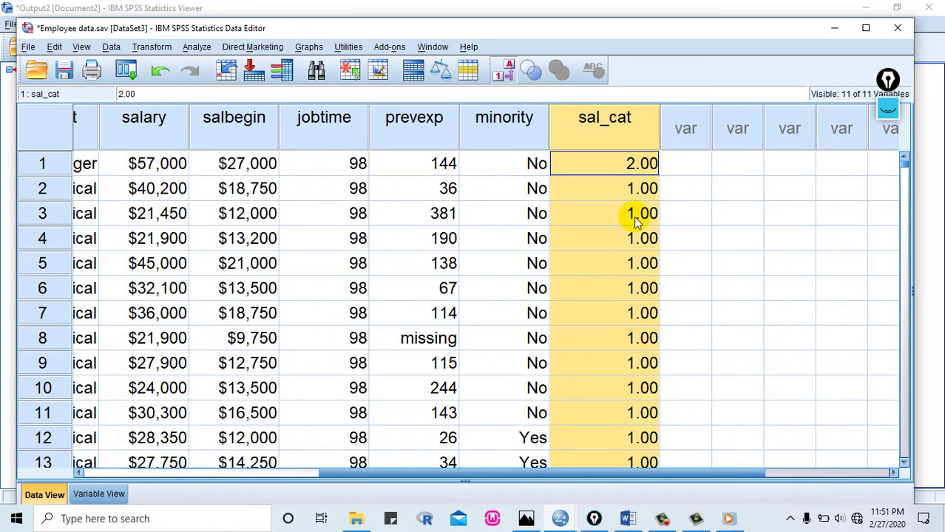
pyautogui.click(639, 191)
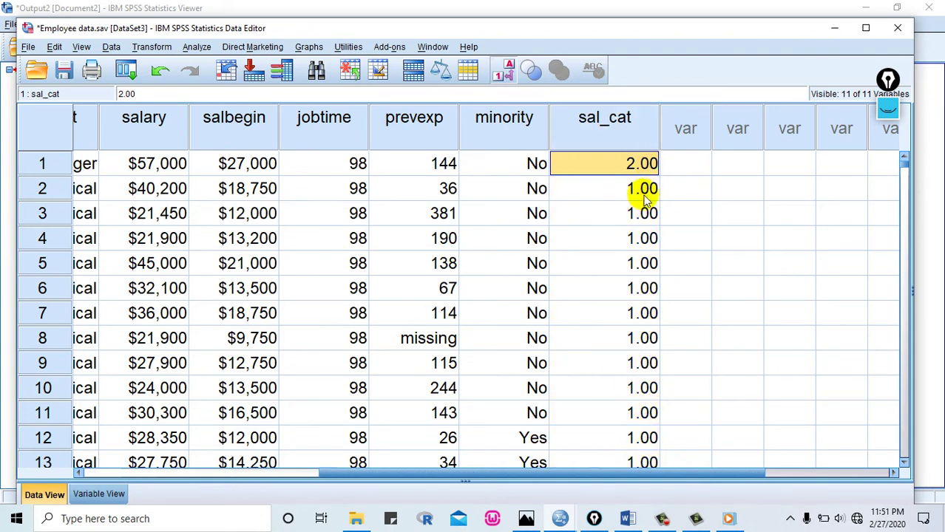
# Show the variable definitions again and narrow the Width and Decimals columns to make room for Values
pyautogui.click(98, 495)
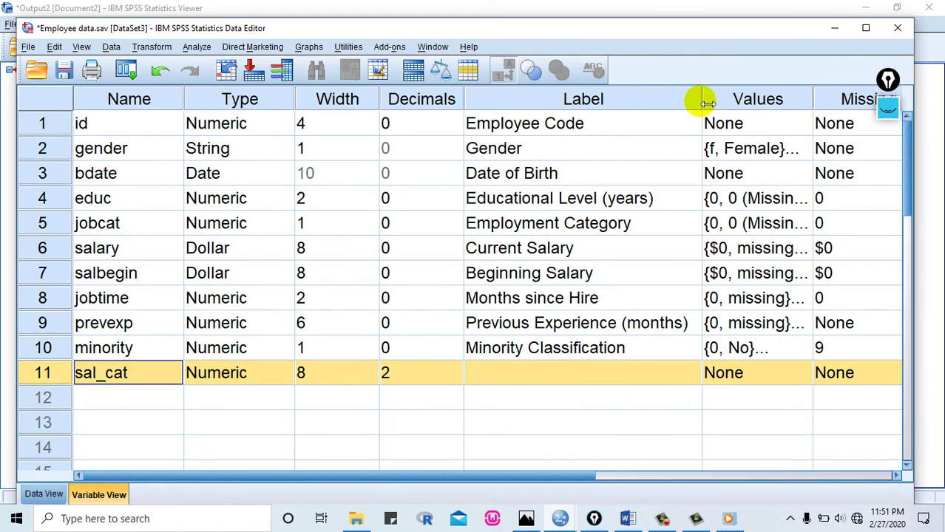
pyautogui.moveTo(703, 99); pyautogui.dragTo(626, 126)
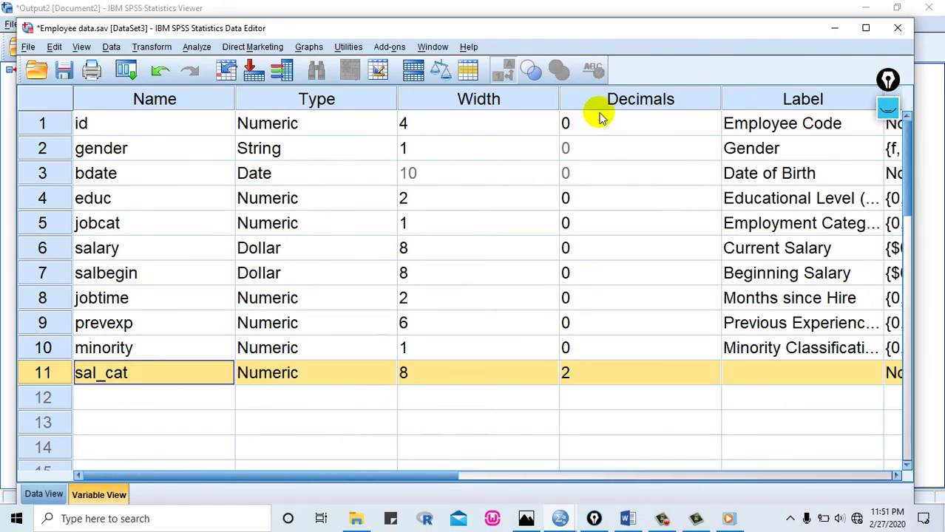
pyautogui.click(480, 379)
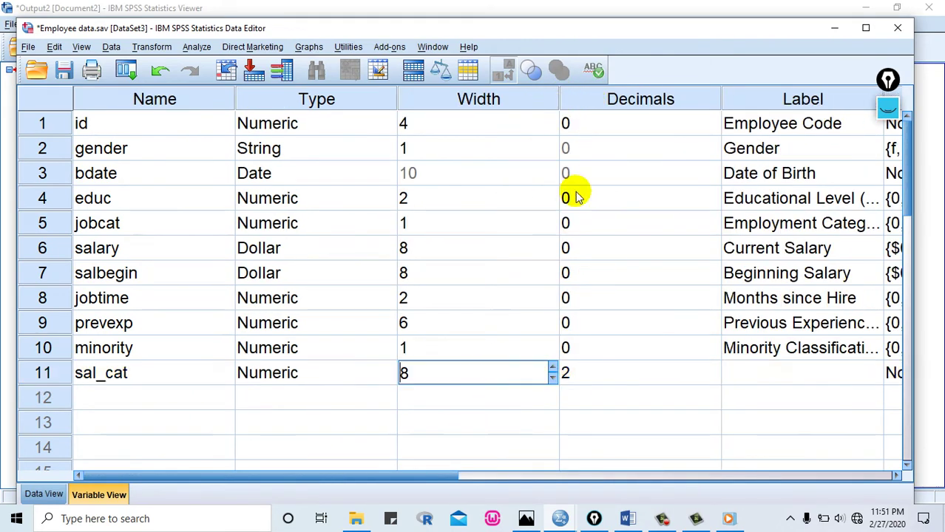
pyautogui.moveTo(565, 99); pyautogui.dragTo(473, 104)
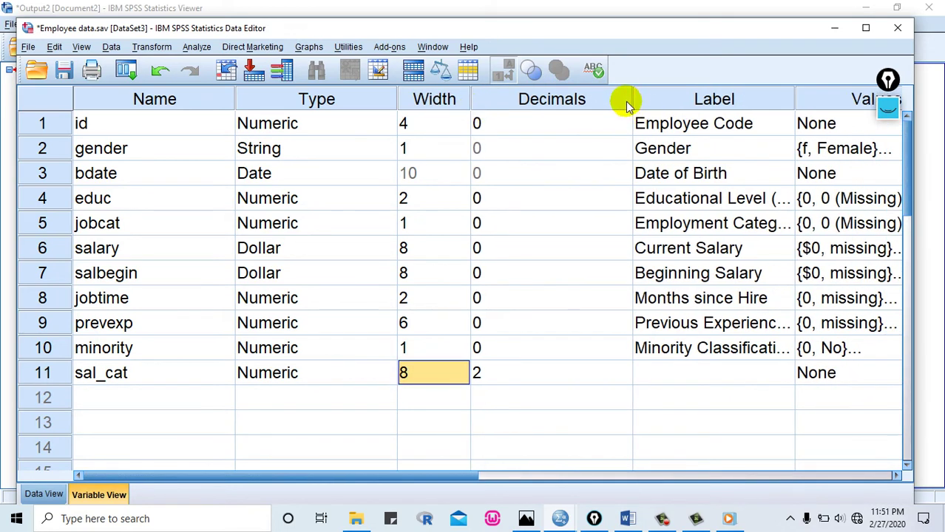
pyautogui.moveTo(634, 97); pyautogui.dragTo(573, 109)
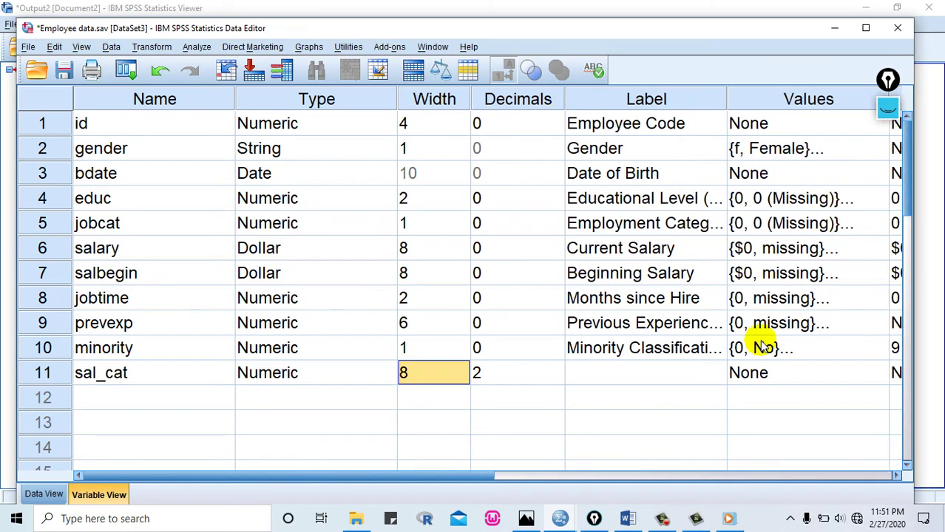
# Open the value labels of sal_cat and add the label "Low Income" for value 1
pyautogui.click(795, 373)
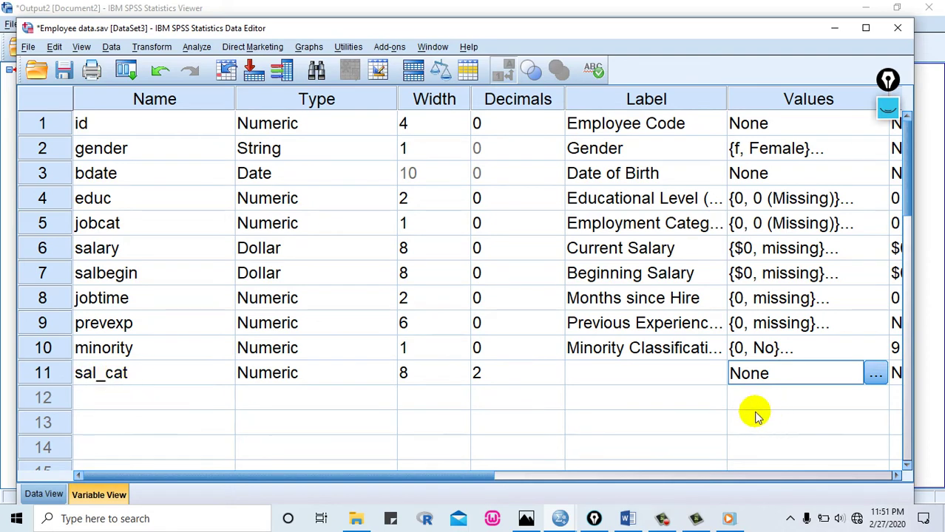
pyautogui.click(875, 375)
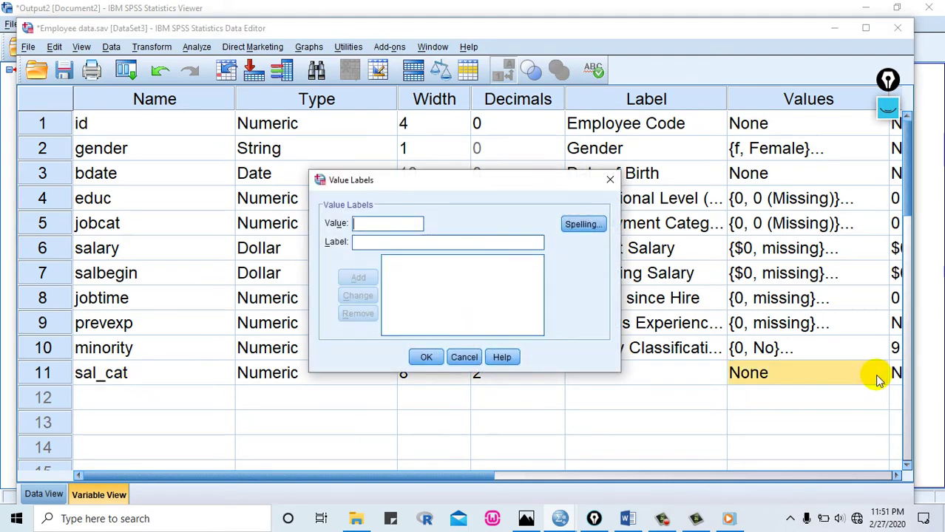
pyautogui.write('1')
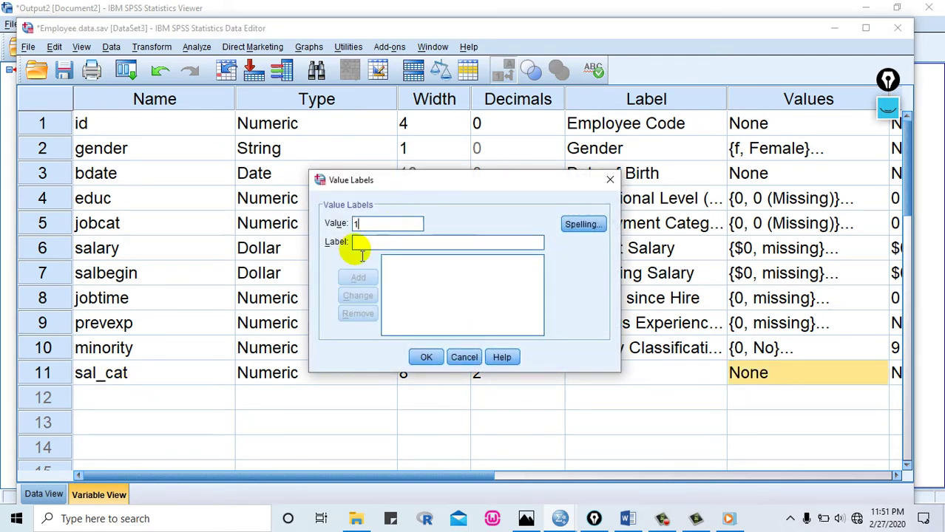
pyautogui.click(379, 249)
pyautogui.write('Low Income')
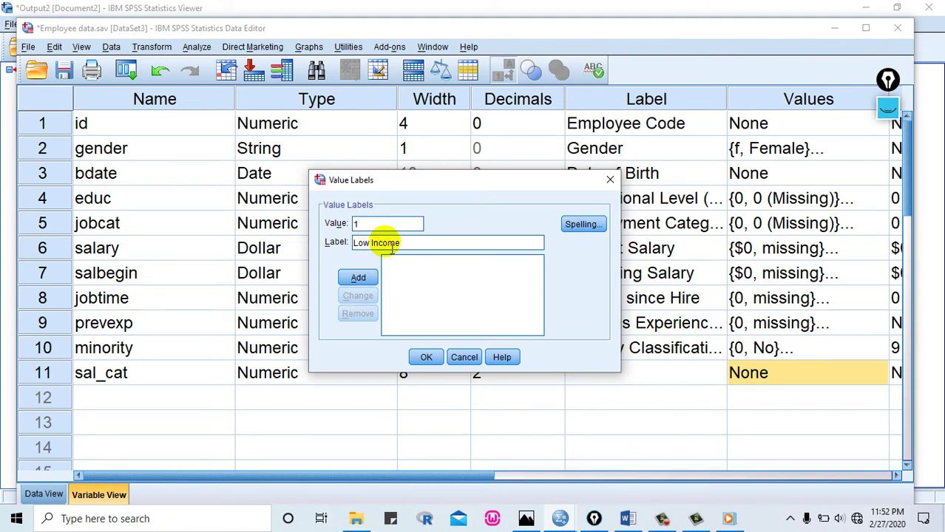
pyautogui.click(358, 280)
# Add the value label "Middle Icome" for value 2 of sal_cat
pyautogui.write('2')
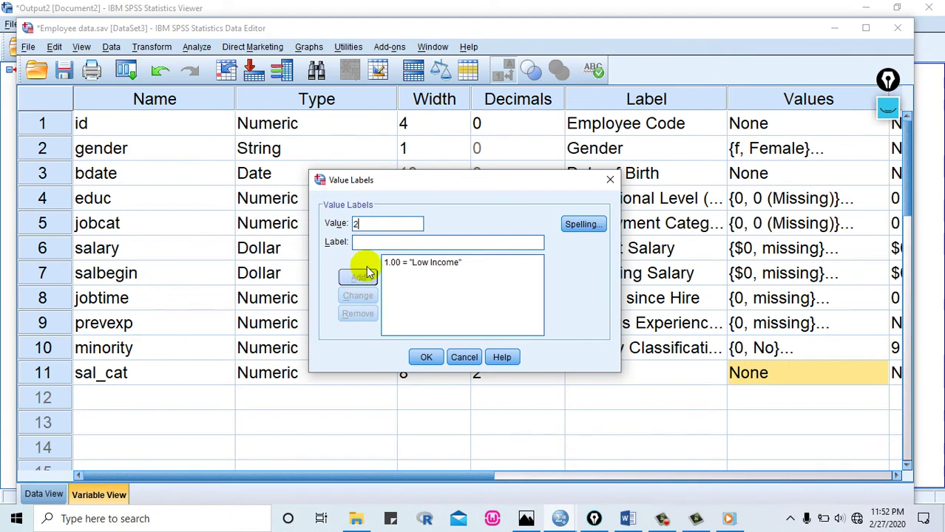
pyautogui.click(362, 242)
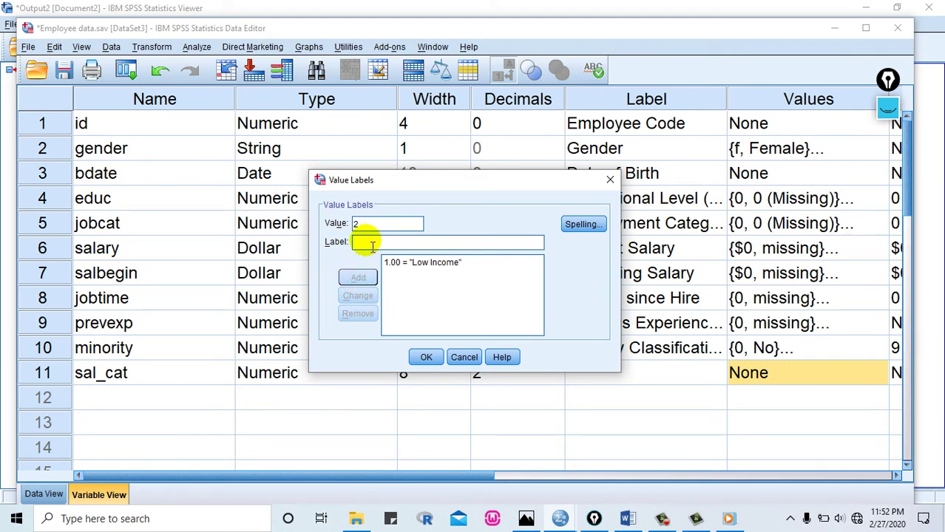
pyautogui.write('Middle Income')
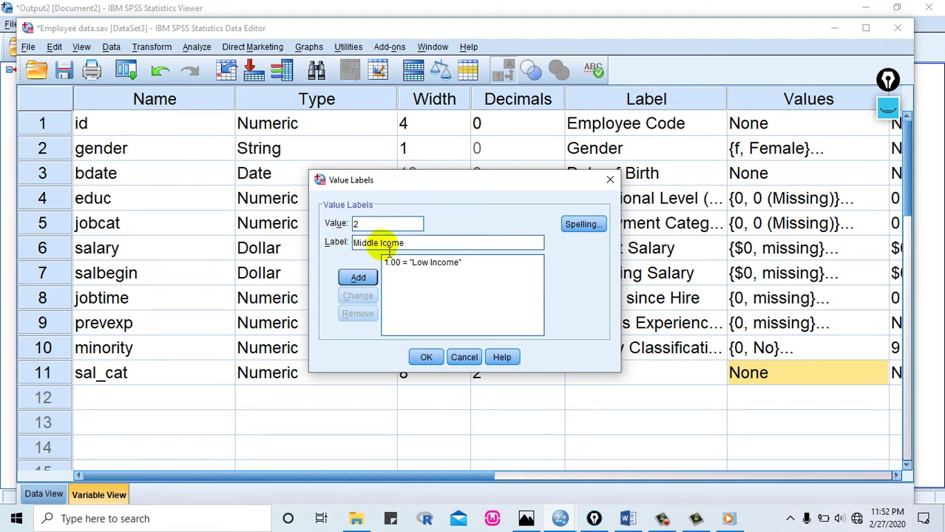
pyautogui.click(383, 244)
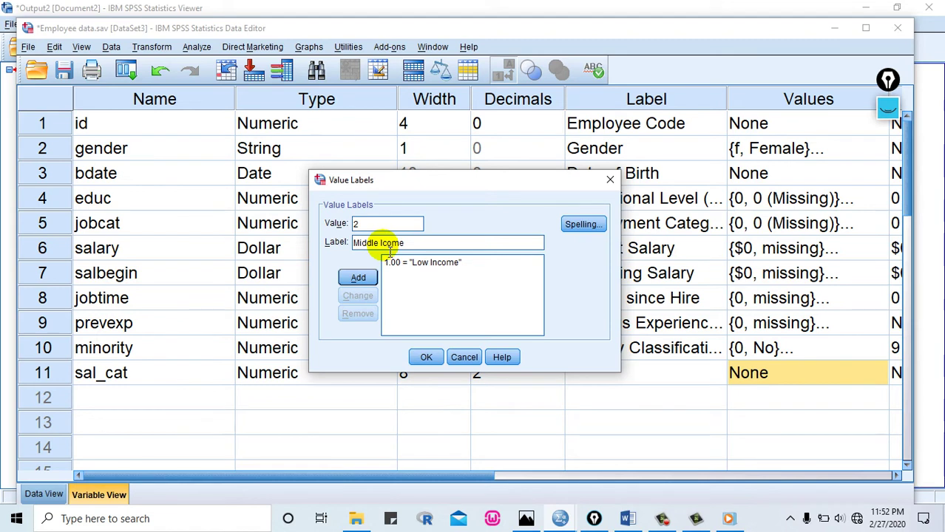
pyautogui.click(359, 278)
# Add the value label "HigH Income" for value 3 of sal_cat and apply the value labels
pyautogui.write('3')
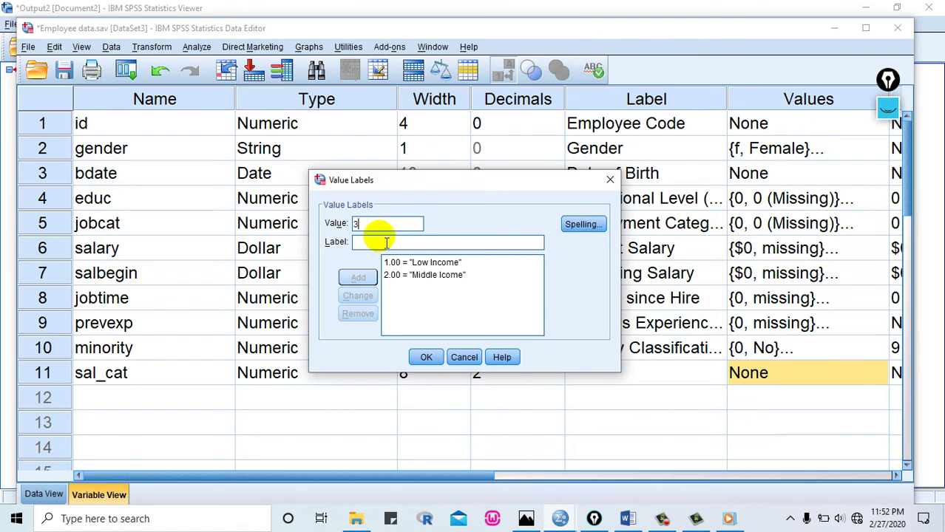
pyautogui.click(373, 248)
pyautogui.write('HigH Income')
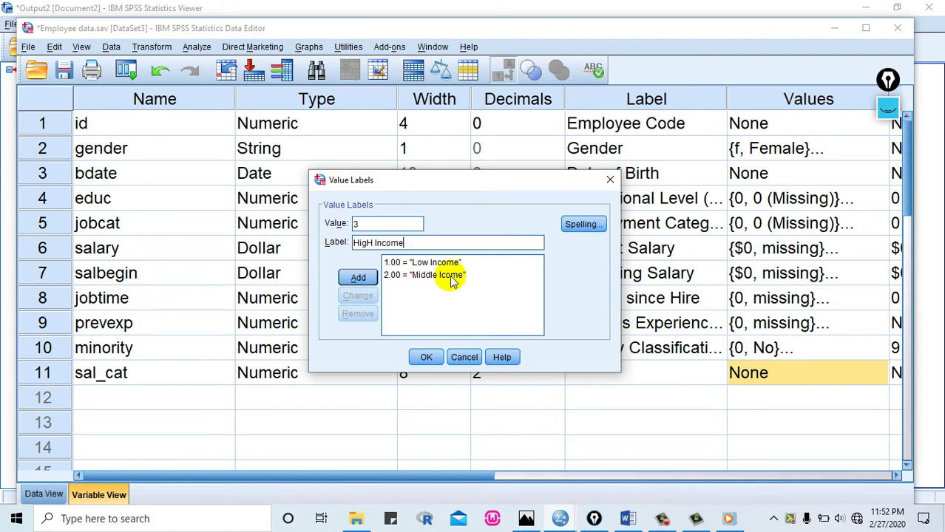
pyautogui.click(361, 278)
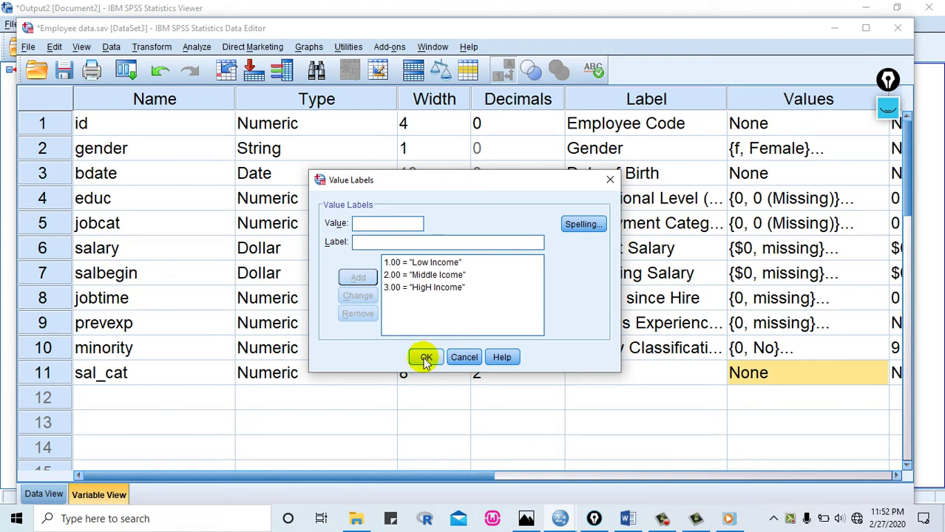
pyautogui.click(425, 358)
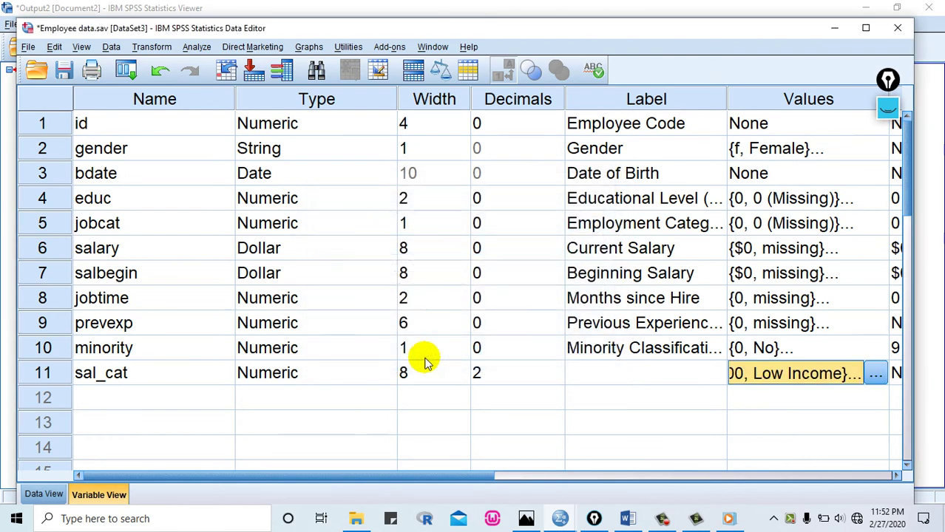
# Compare the sal_cat labels with the salary column in the data, switching value labels off and back on
pyautogui.click(45, 494)
pyautogui.click(602, 166)
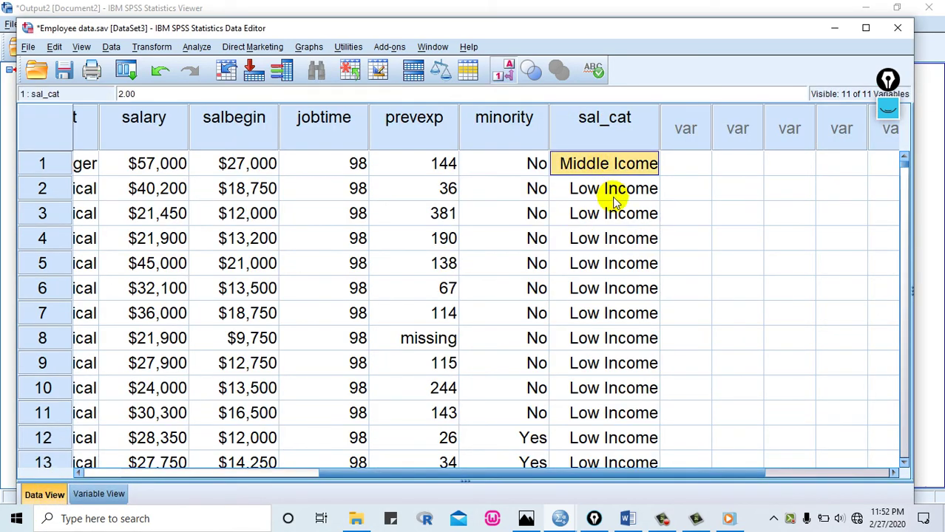
pyautogui.click(596, 190)
pyautogui.click(157, 166)
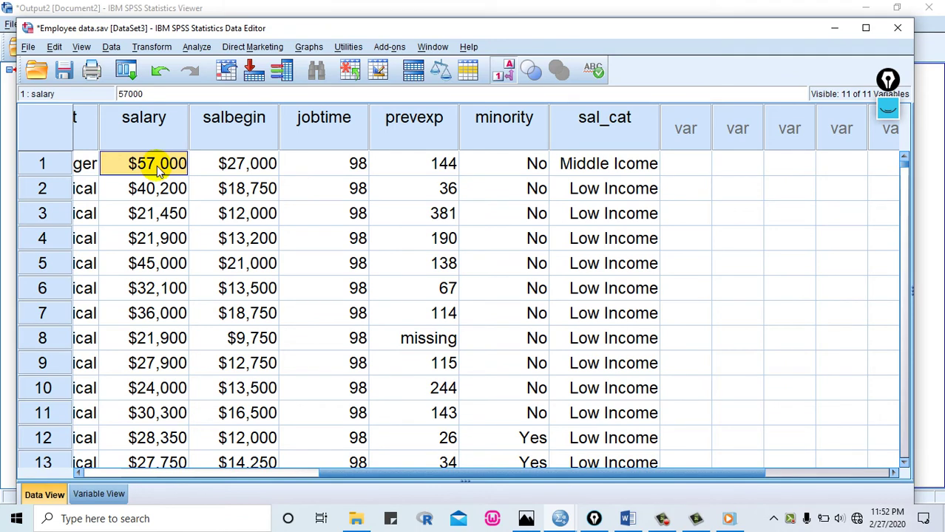
pyautogui.click(613, 167)
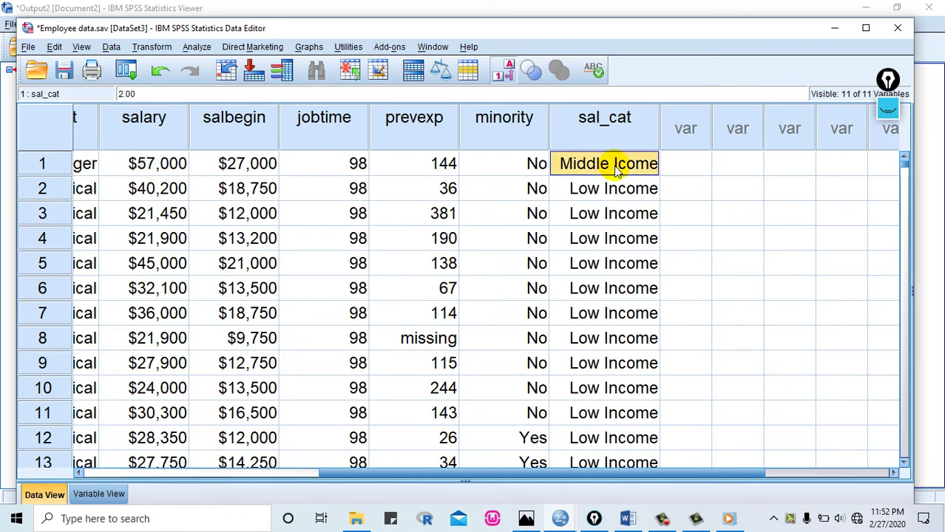
pyautogui.click(151, 189)
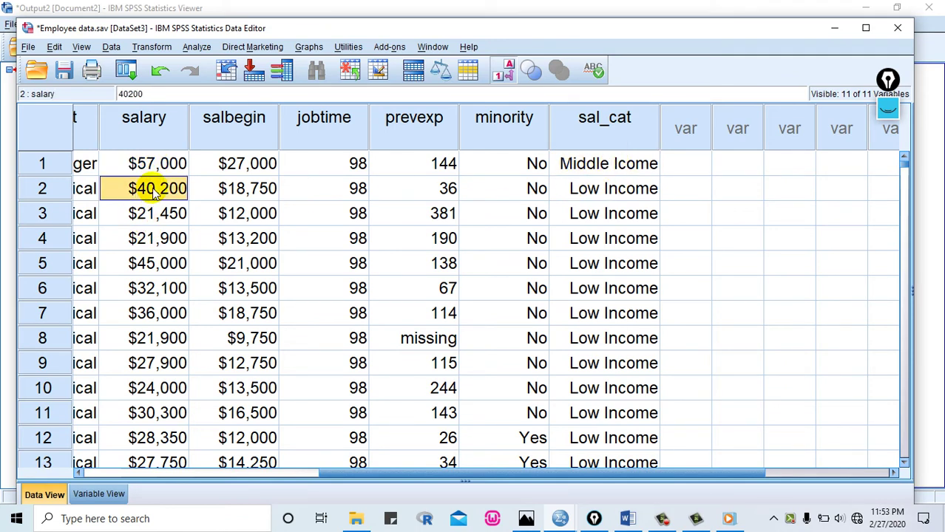
pyautogui.click(623, 193)
pyautogui.click(507, 70)
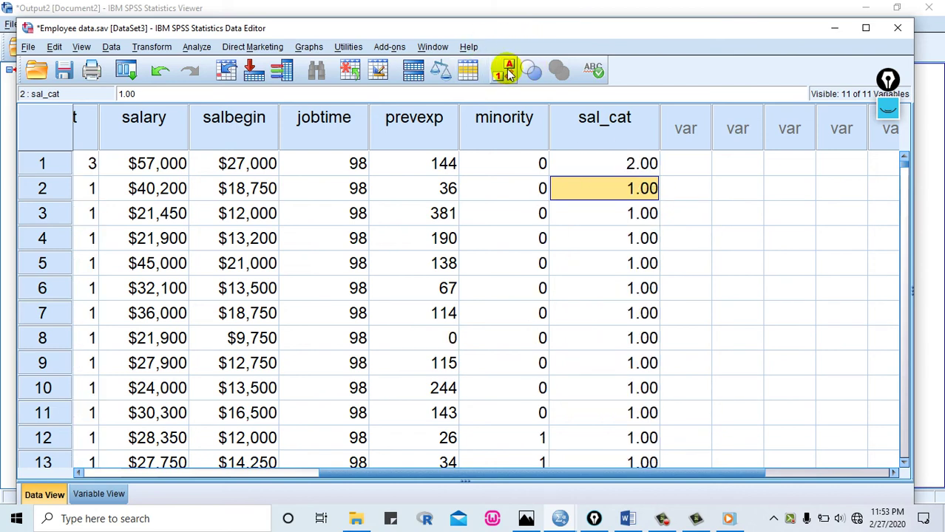
pyautogui.click(507, 70)
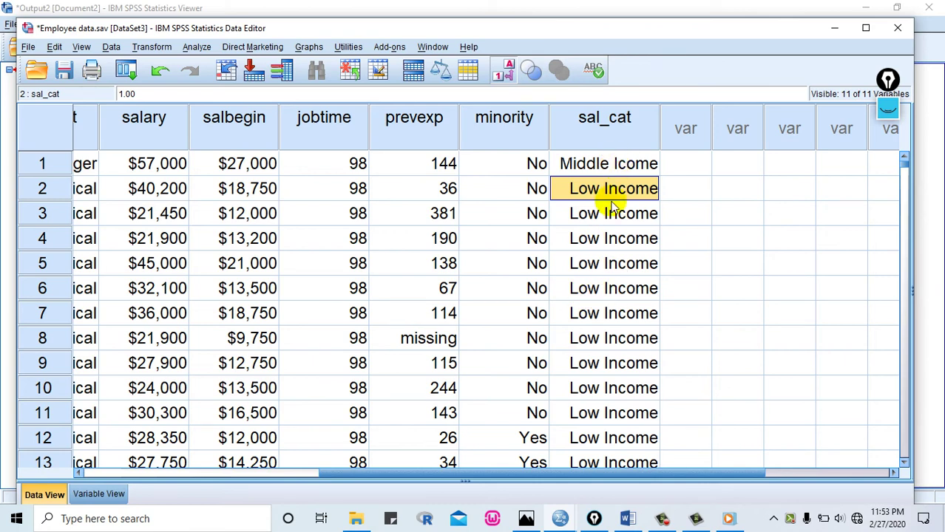
# Run a Frequencies analysis of sal_cat, examine its frequency table, and return to the data
pyautogui.click(614, 124)
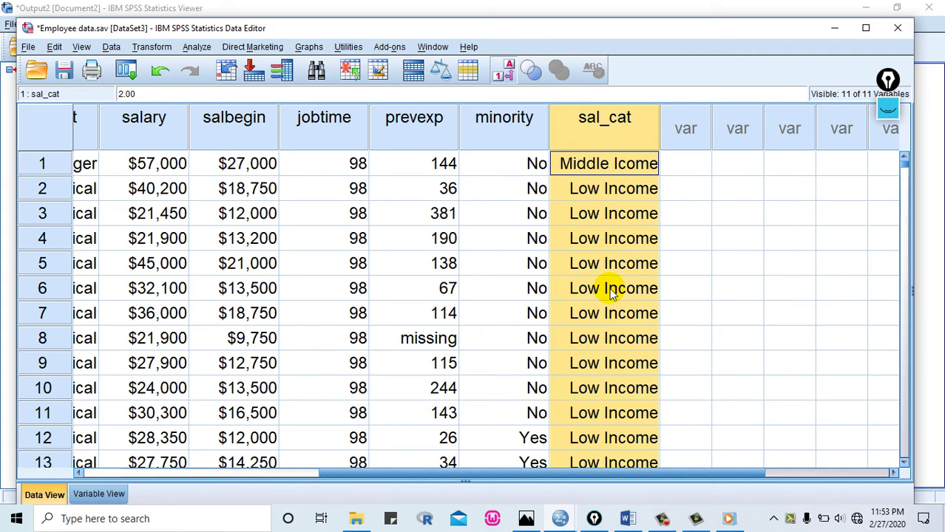
pyautogui.click(196, 47)
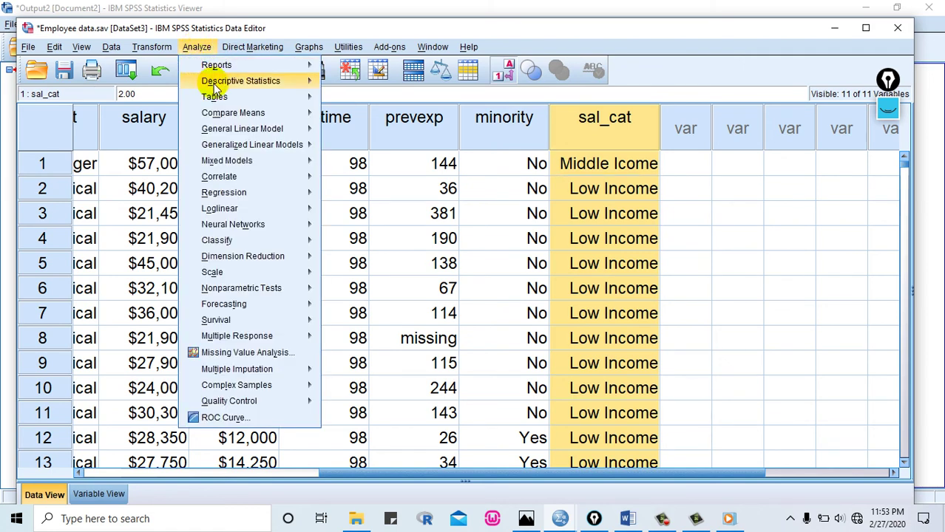
pyautogui.moveTo(229, 82)
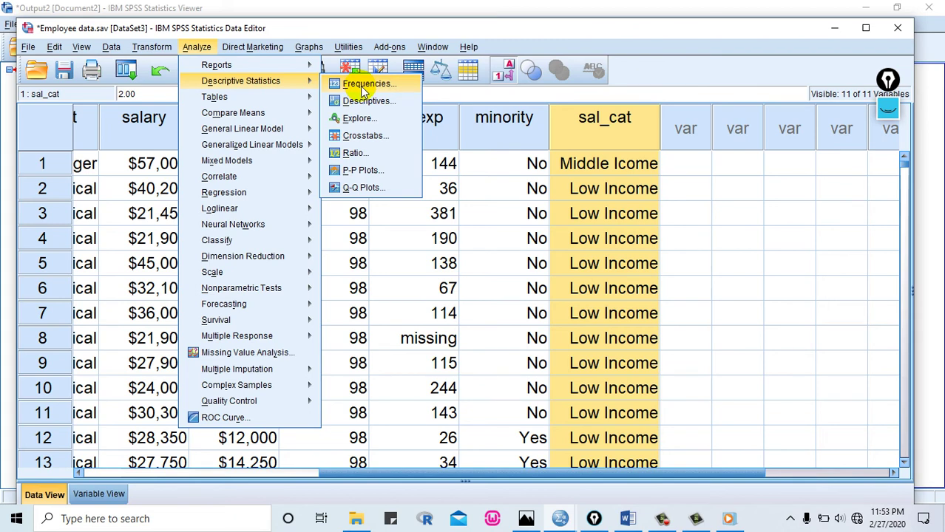
pyautogui.click(363, 86)
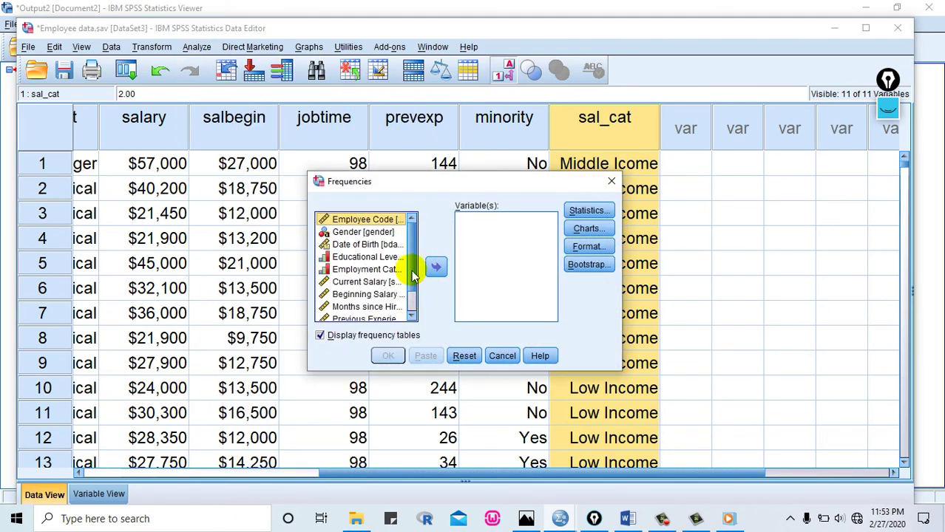
pyautogui.moveTo(413, 265); pyautogui.dragTo(392, 318)
pyautogui.click(381, 315)
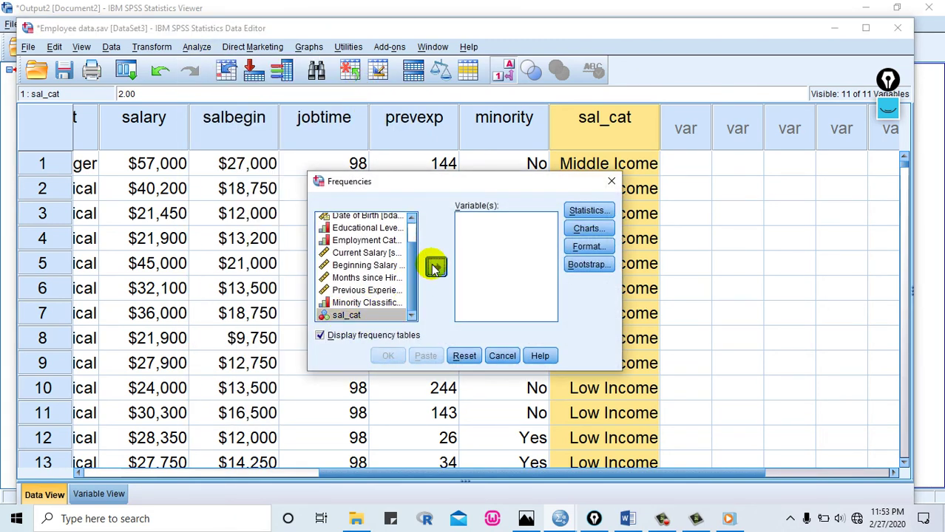
pyautogui.click(436, 266)
pyautogui.click(388, 355)
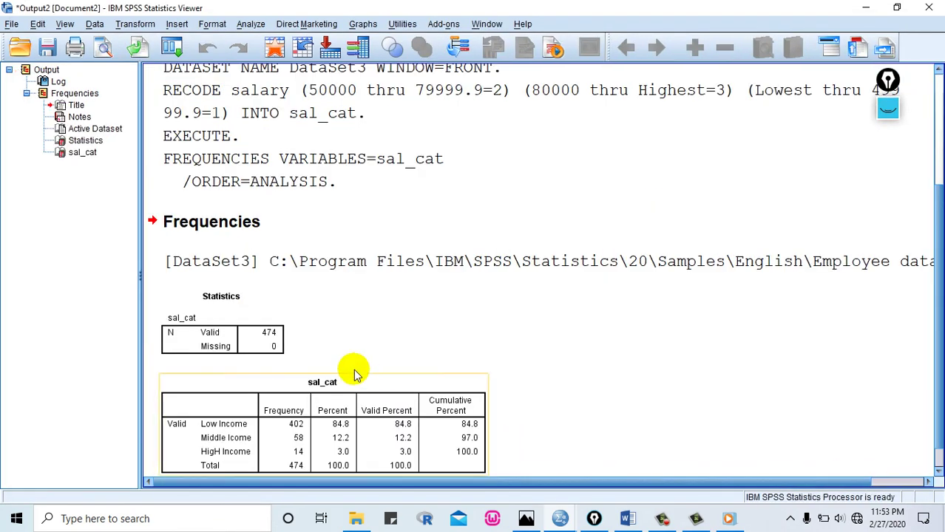
pyautogui.scroll(-1, 370, 386)
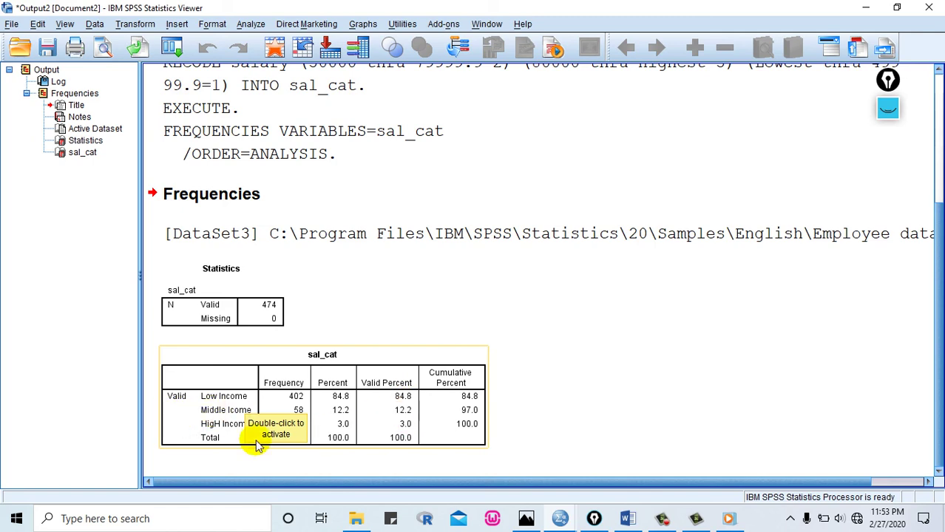
pyautogui.click(865, 7)
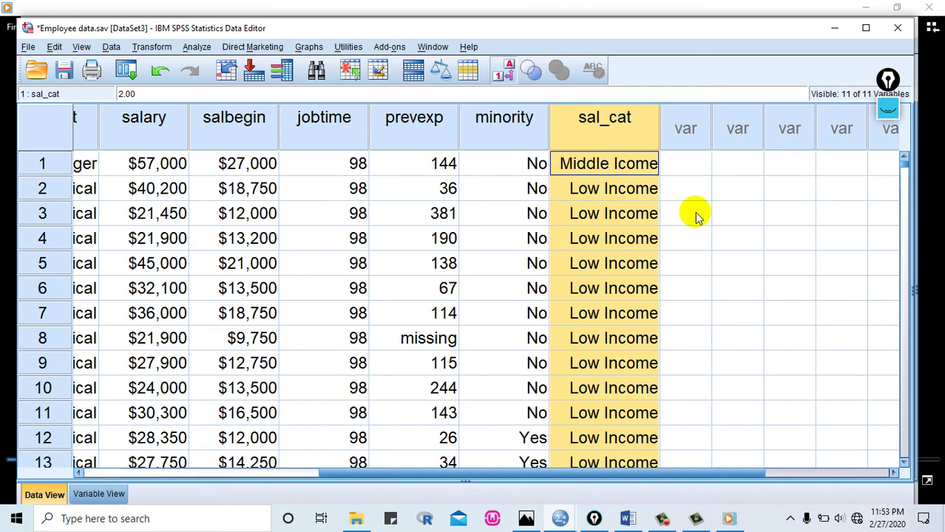
pyautogui.click(110, 48)
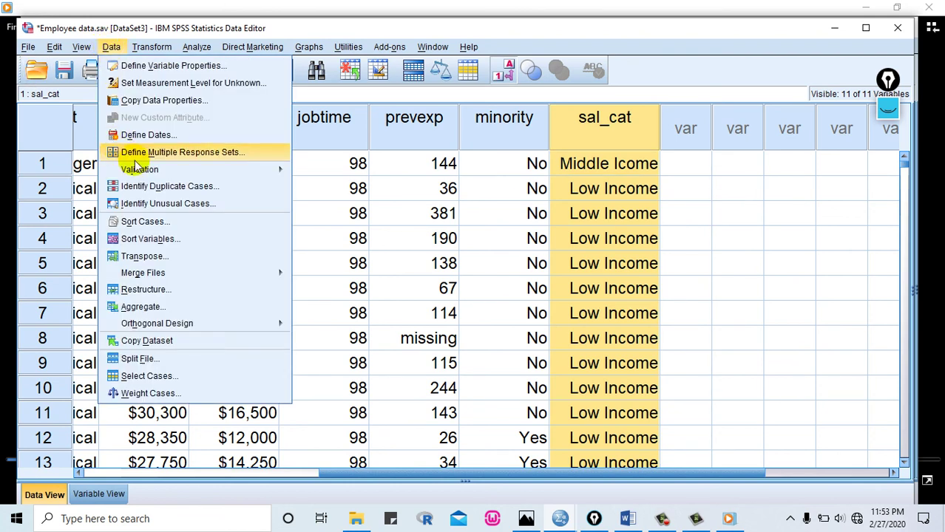
pyautogui.moveTo(152, 47)
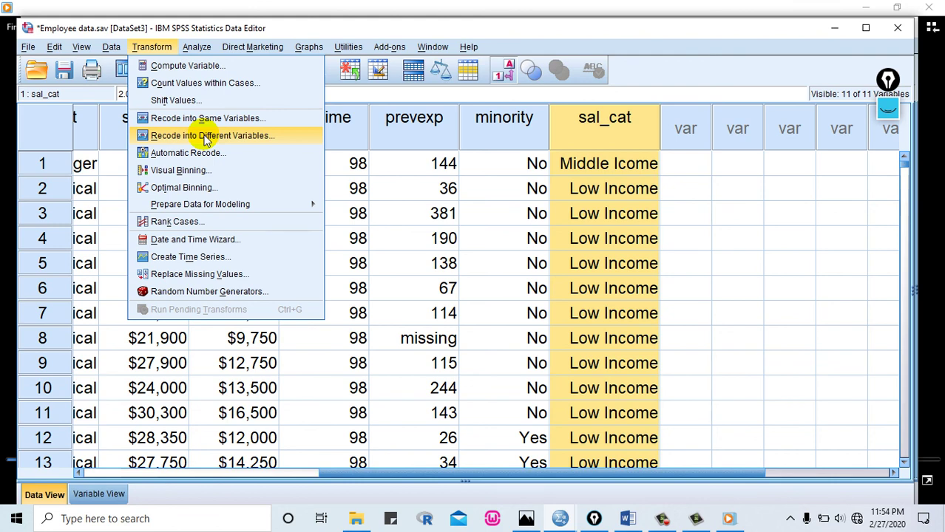
pyautogui.click(695, 80)
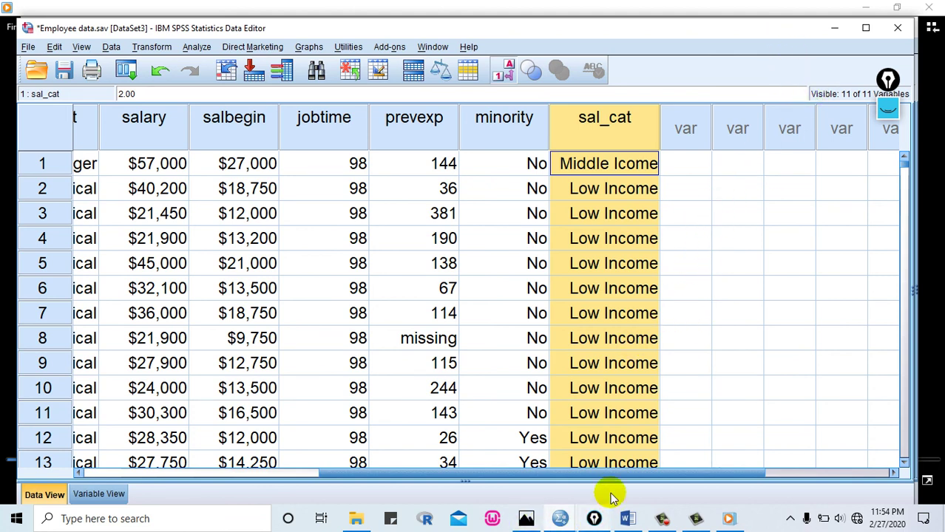
pyautogui.moveTo(662, 520)
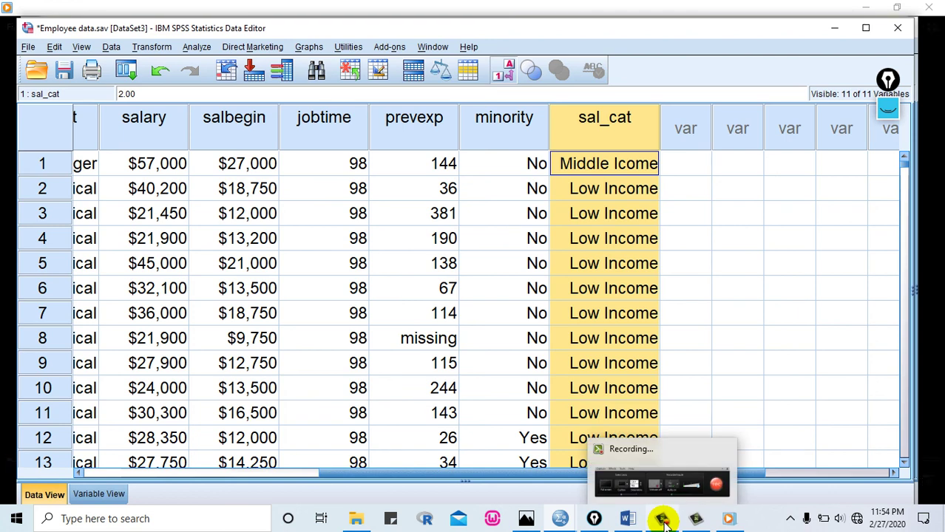